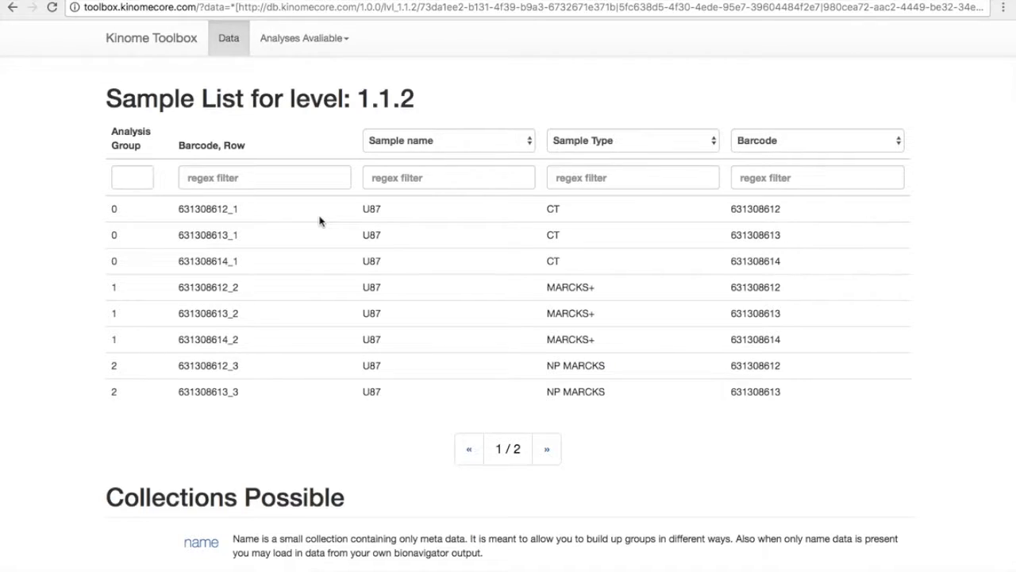
# Load the level 2.0.1 collection from the list of possible collections.
pyautogui.scroll(-5, 319, 221)
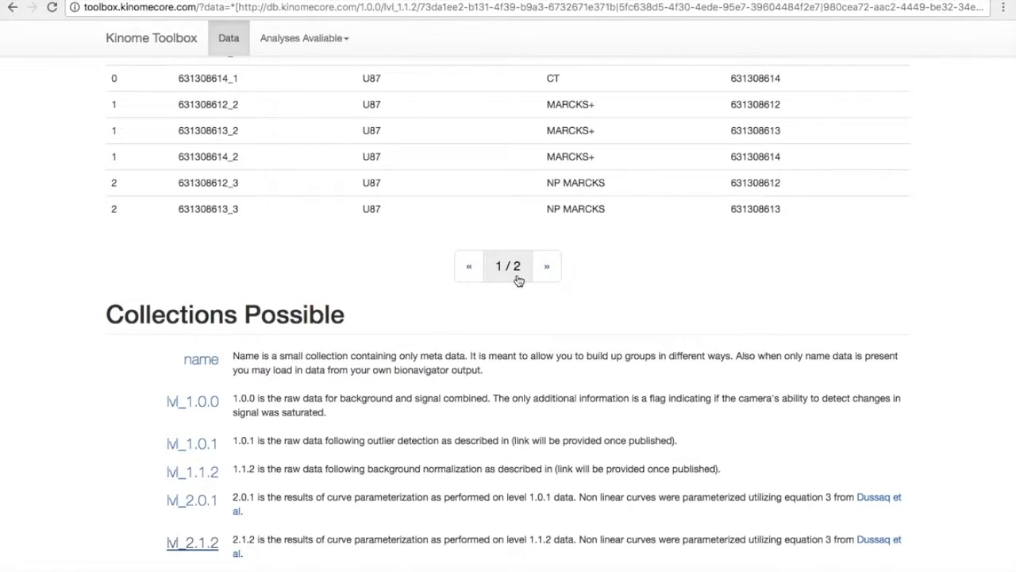
pyautogui.moveTo(230, 473); pyautogui.dragTo(488, 468)
pyautogui.click(486, 467)
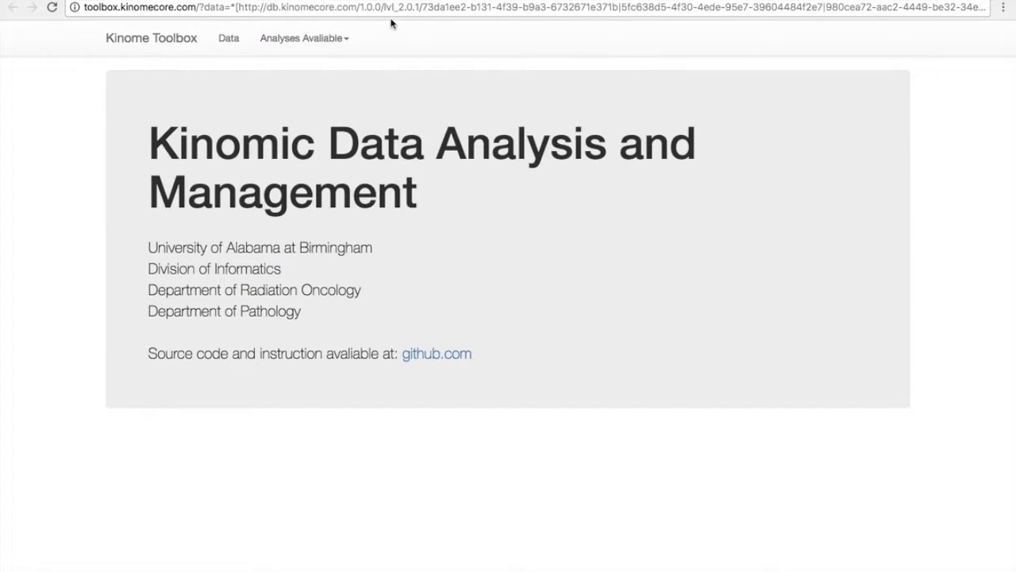
# Review the level 2.0.1 sample list, paging through its analysis groups, barcodes and sample types.
pyautogui.click(326, 46)
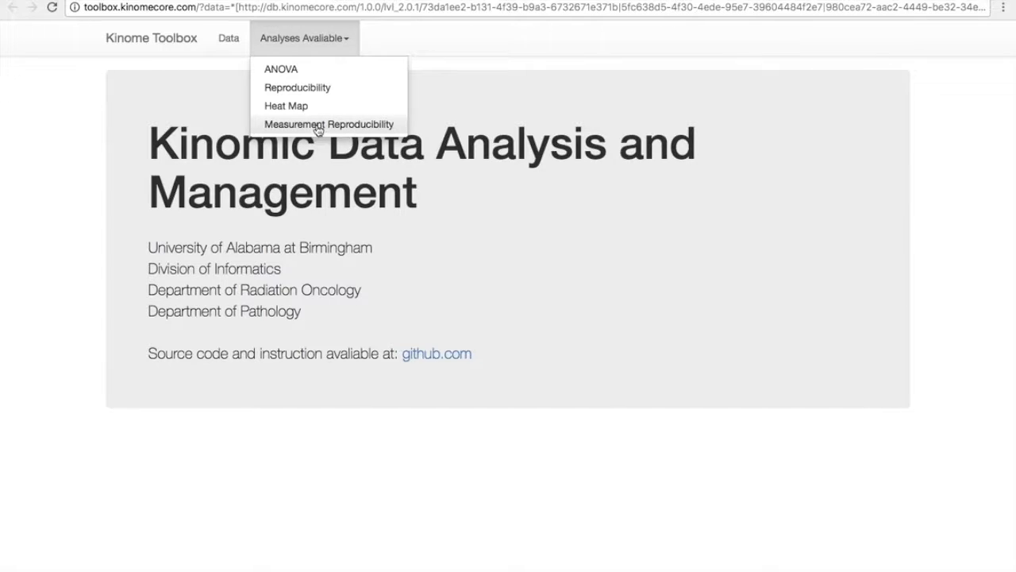
pyautogui.click(229, 49)
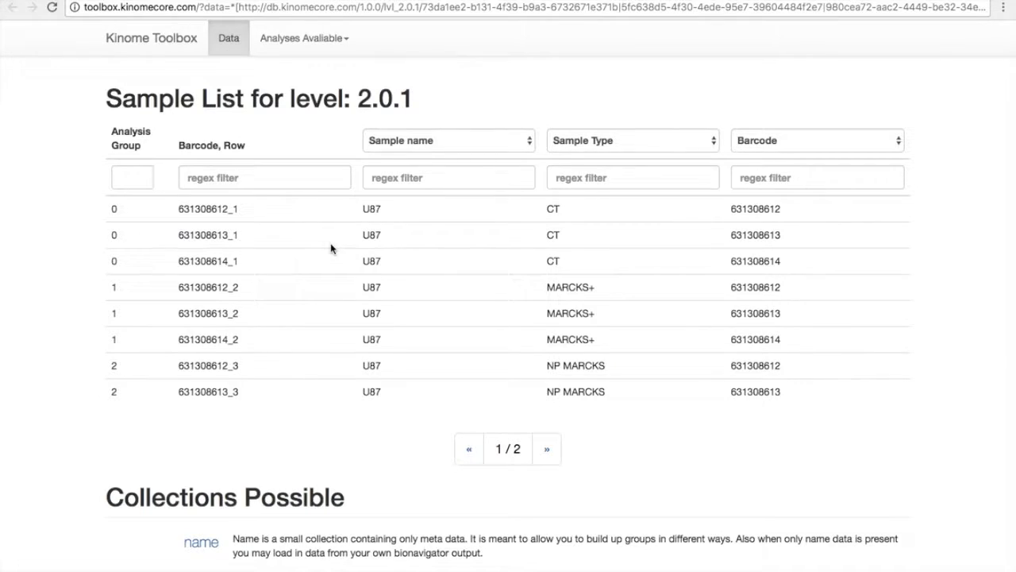
pyautogui.click(547, 449)
pyautogui.click(470, 355)
pyautogui.click(290, 42)
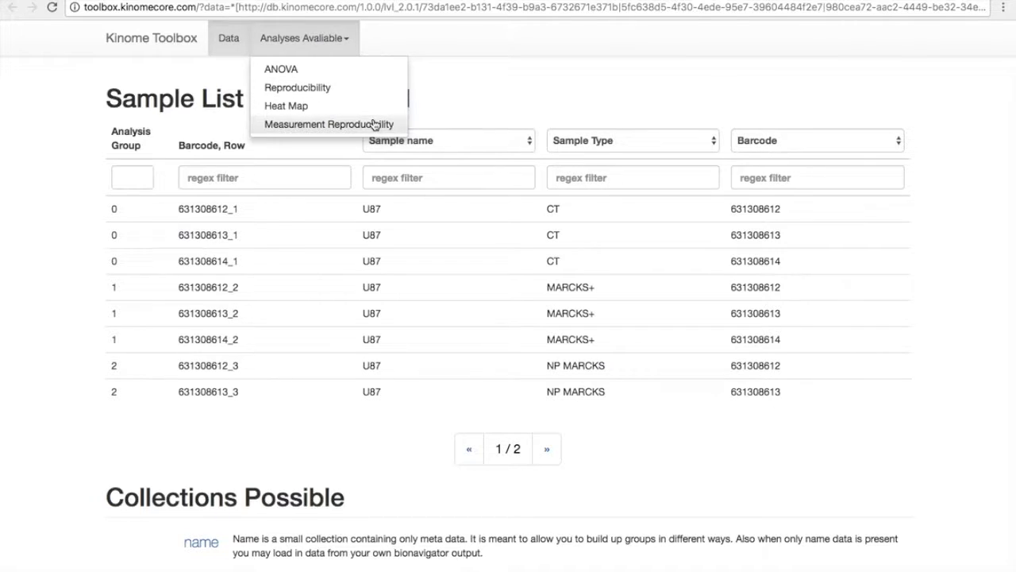
pyautogui.click(308, 219)
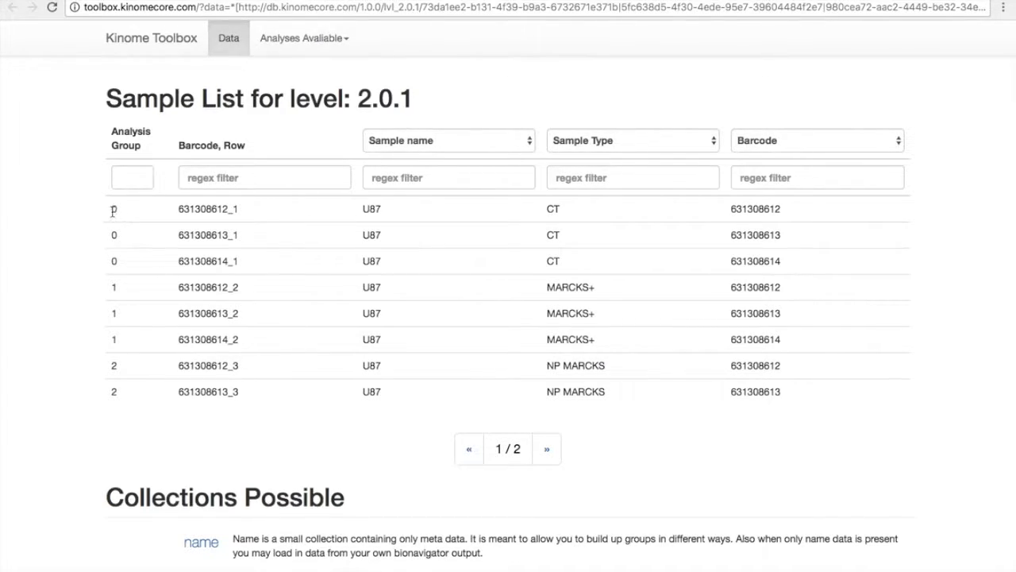
pyautogui.moveTo(113, 210); pyautogui.dragTo(347, 324)
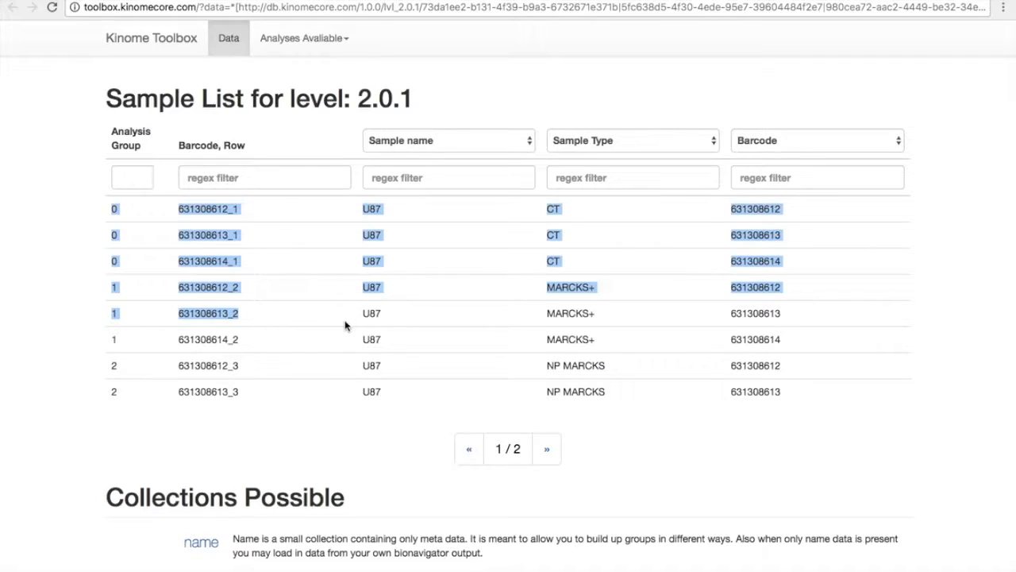
pyautogui.click(312, 336)
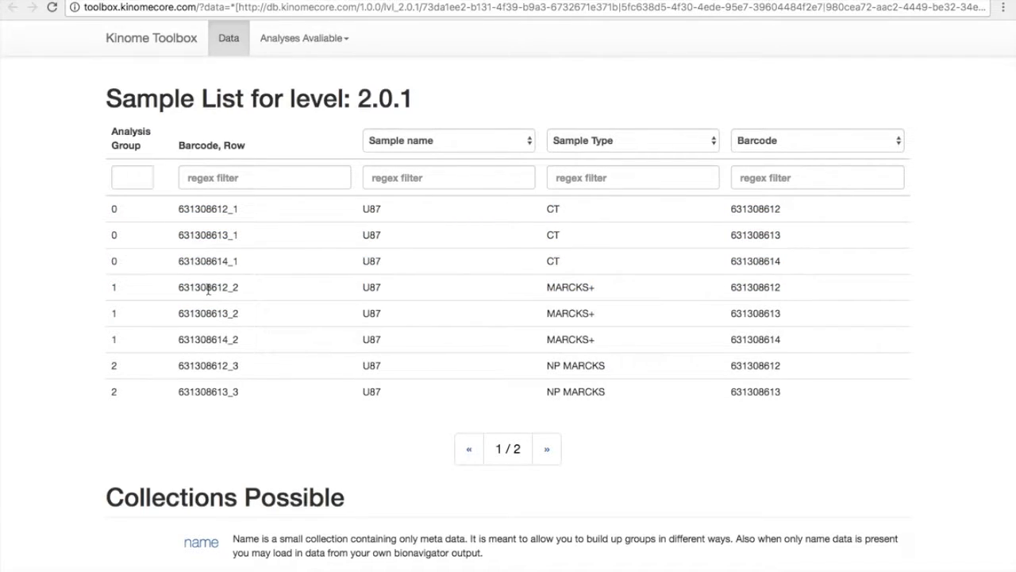
# Open the Parameter ANOVA analysis and look over its peptide picker, linear and kinetic options.
pyautogui.click(329, 48)
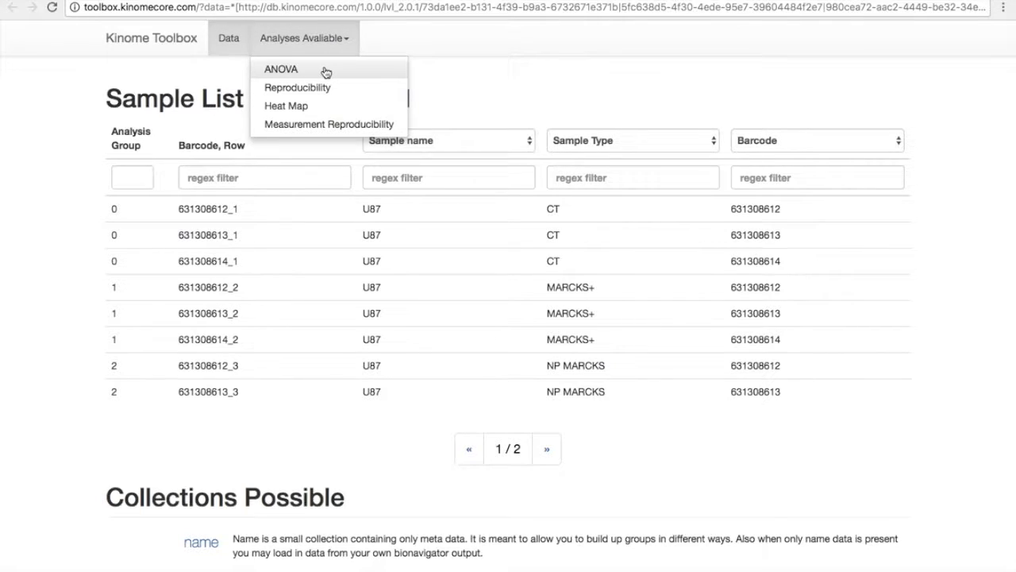
pyautogui.click(325, 73)
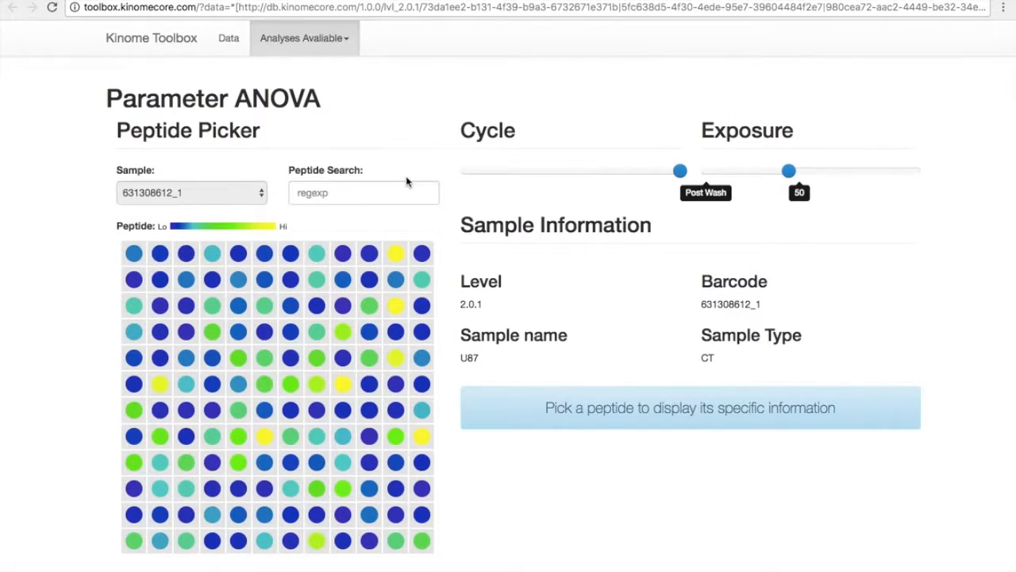
pyautogui.scroll(-3, 492, 272)
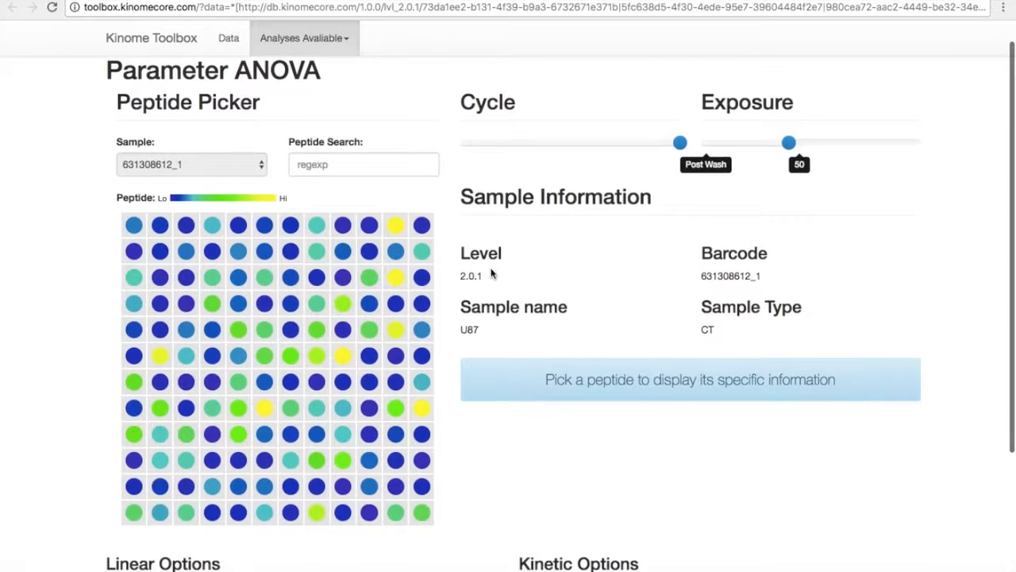
pyautogui.scroll(-5, 491, 272)
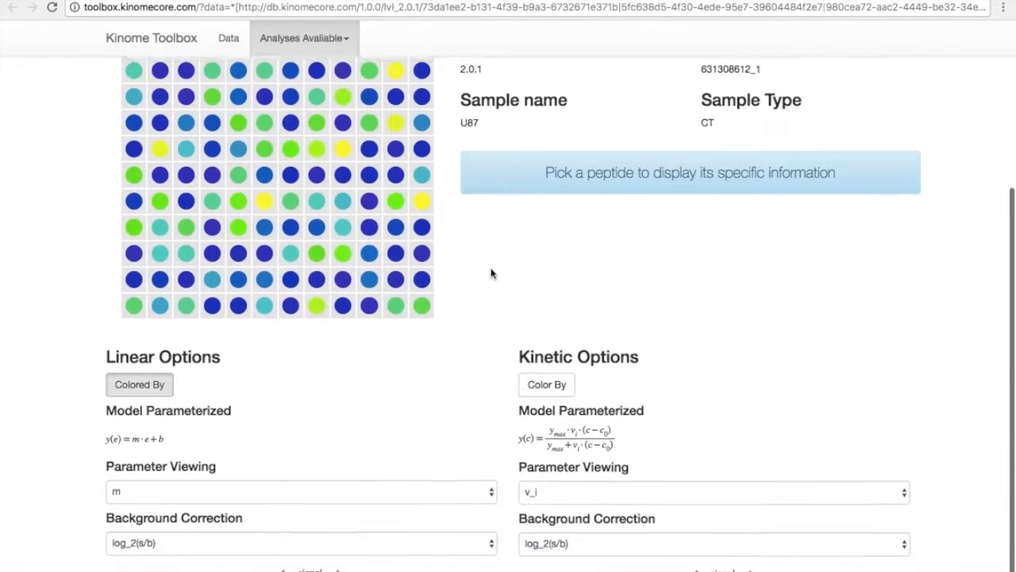
pyautogui.scroll(4, 489, 275)
pyautogui.scroll(-4, 490, 274)
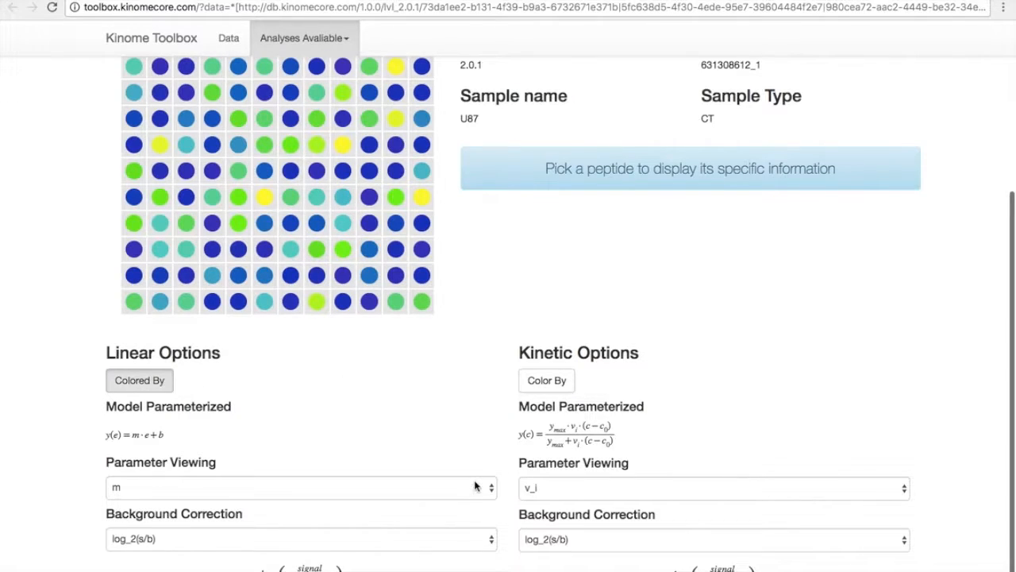
pyautogui.scroll(4, 615, 423)
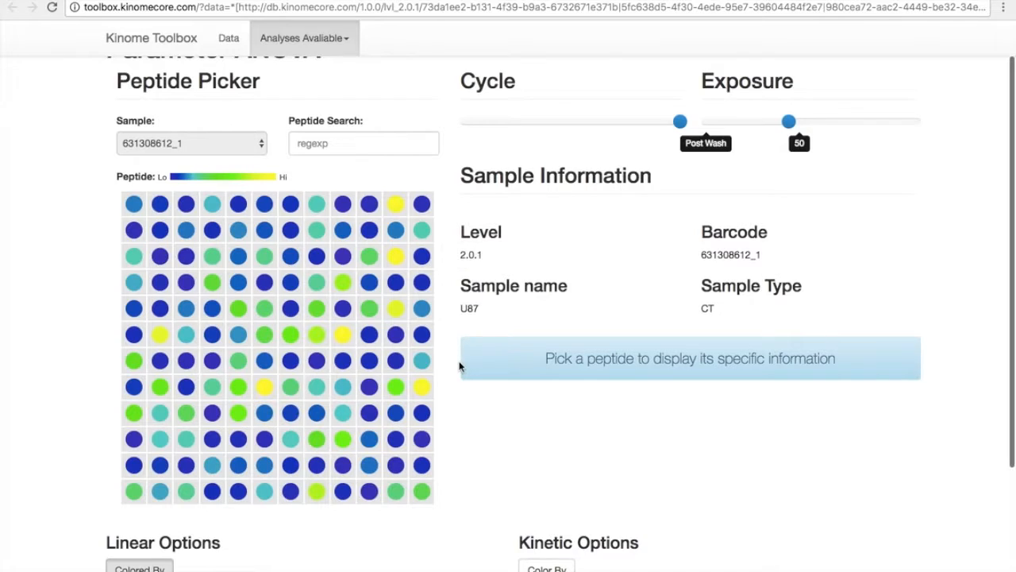
# Search the peptide array for SRC, then clear the peptide search.
pyautogui.click(306, 143)
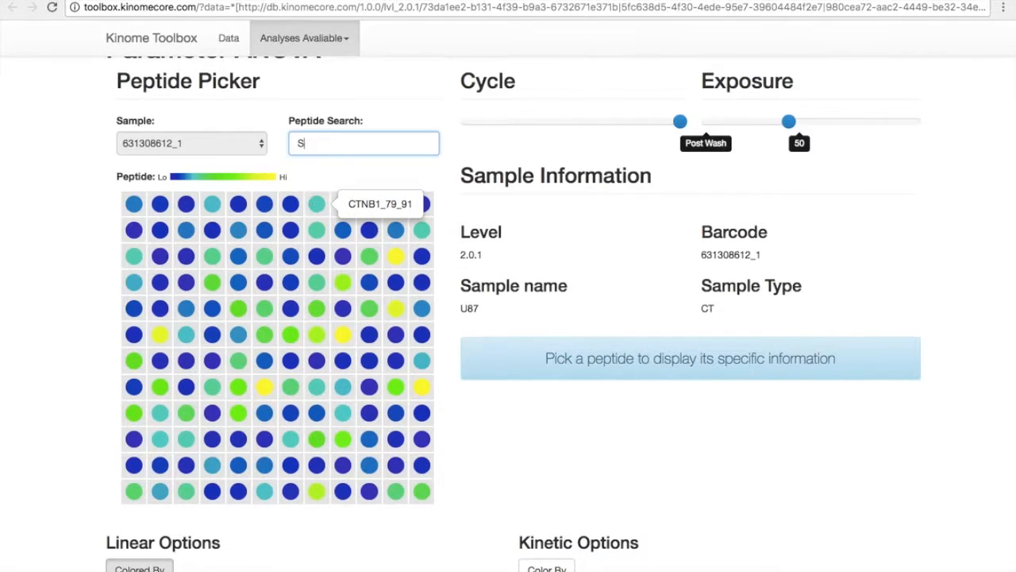
pyautogui.write('SRC')
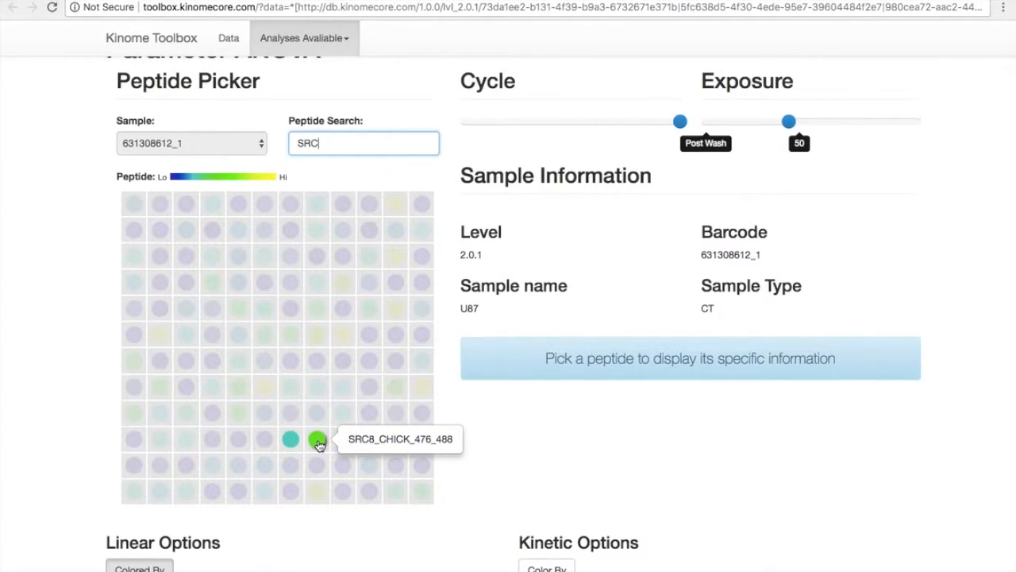
pyautogui.doubleClick(308, 142)
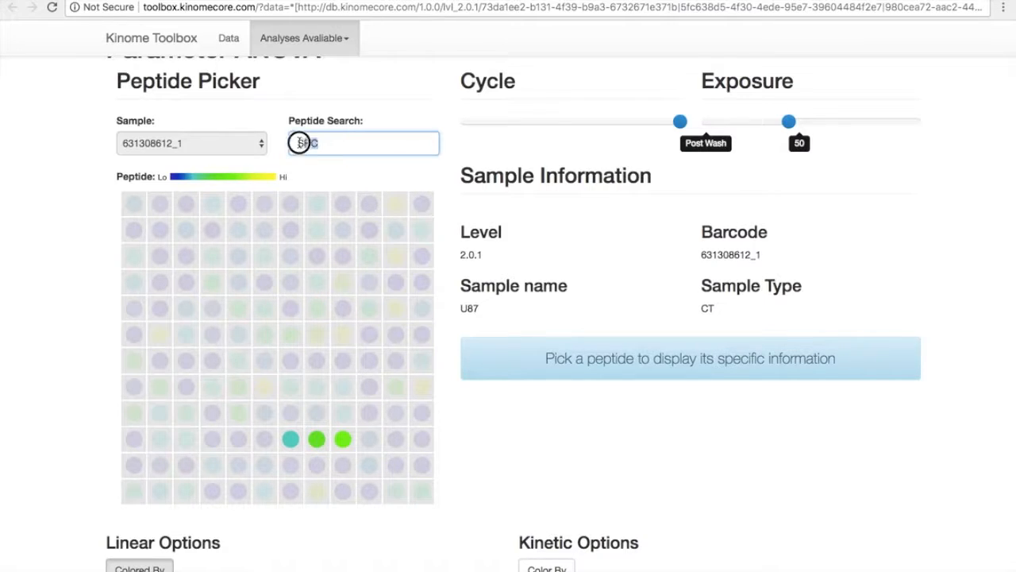
pyautogui.press('BackSpace')
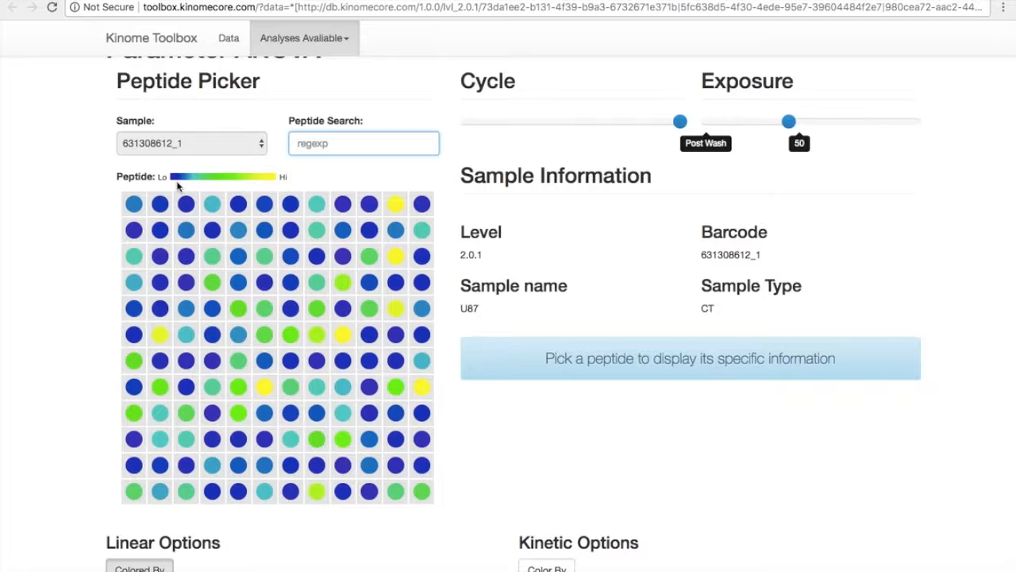
# Select the PAXI_24_36 peptide on the array and review its linear and kinetic reproducibility plots.
pyautogui.click(264, 387)
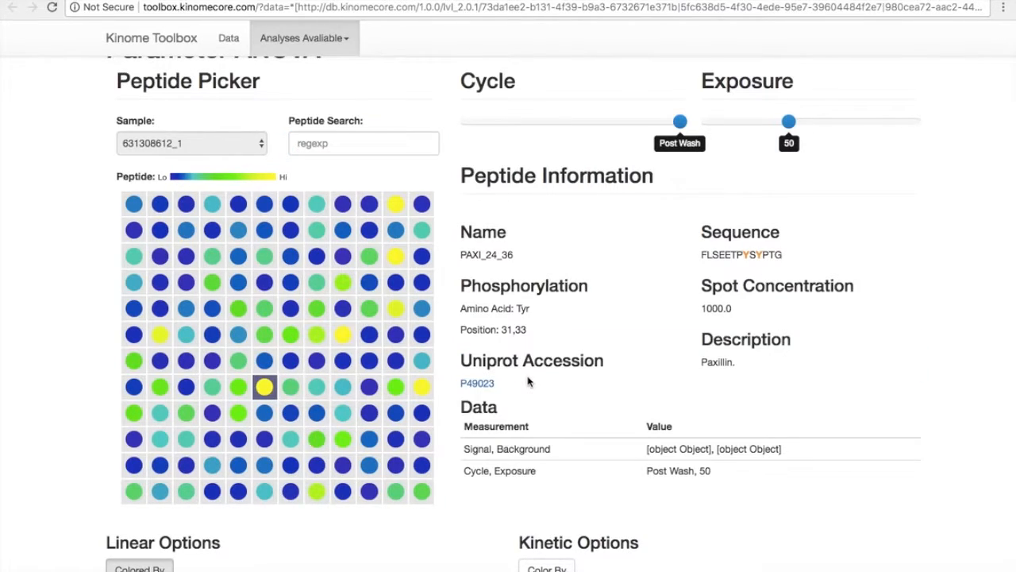
pyautogui.scroll(-10, 528, 381)
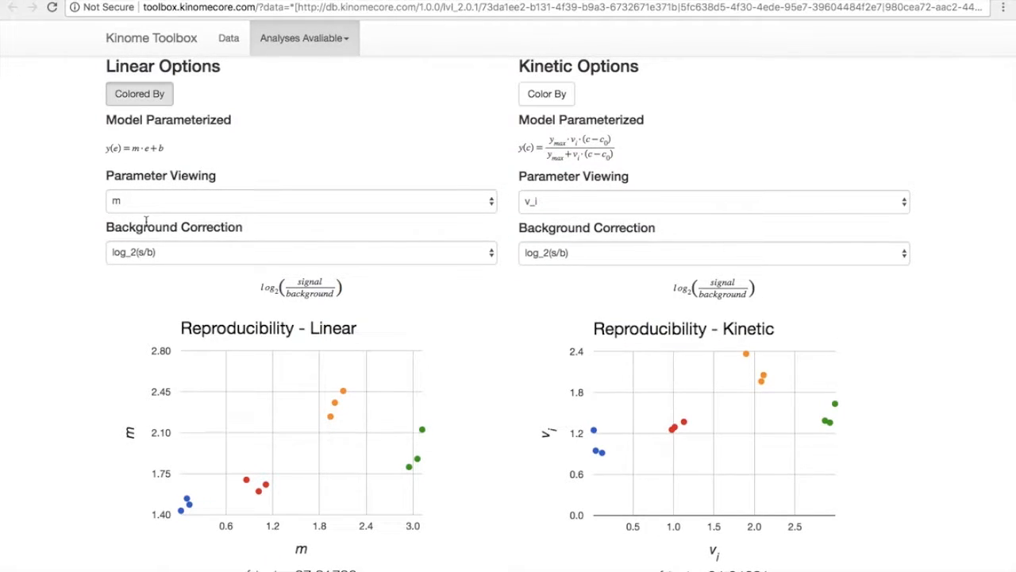
pyautogui.moveTo(104, 152); pyautogui.dragTo(198, 159)
pyautogui.click(199, 159)
pyautogui.scroll(10, 362, 163)
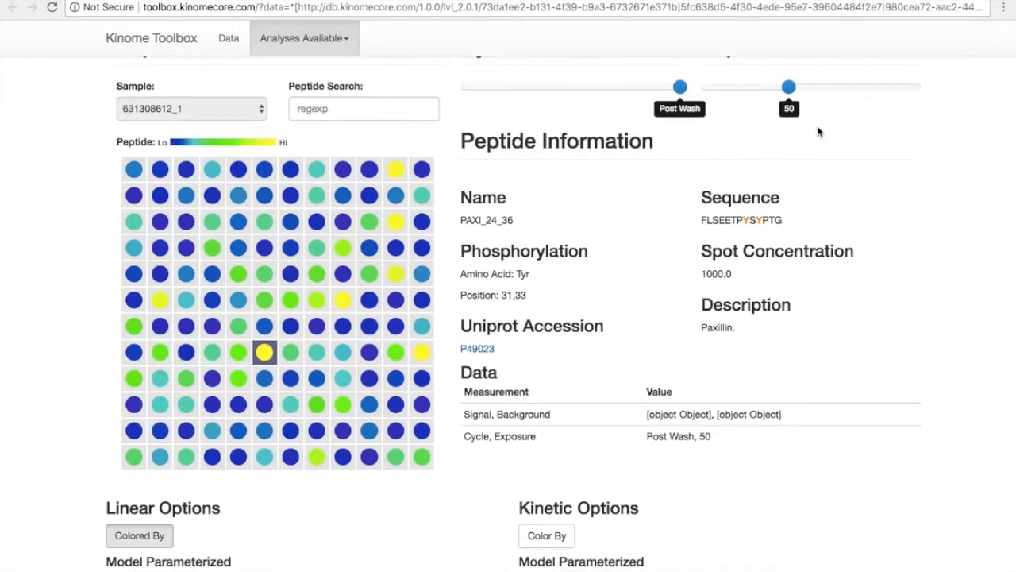
pyautogui.scroll(-5, 877, 219)
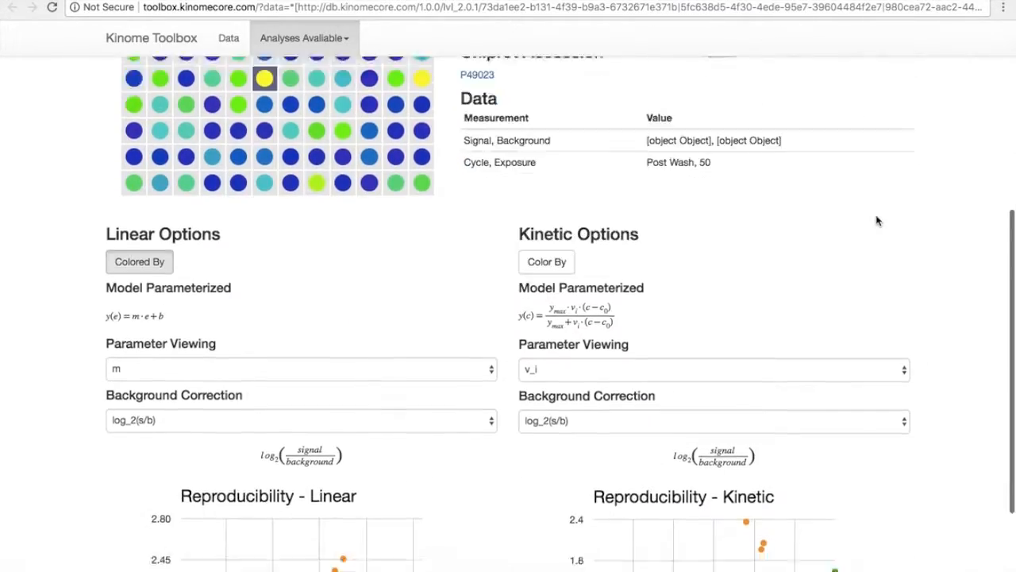
pyautogui.scroll(-1, 878, 218)
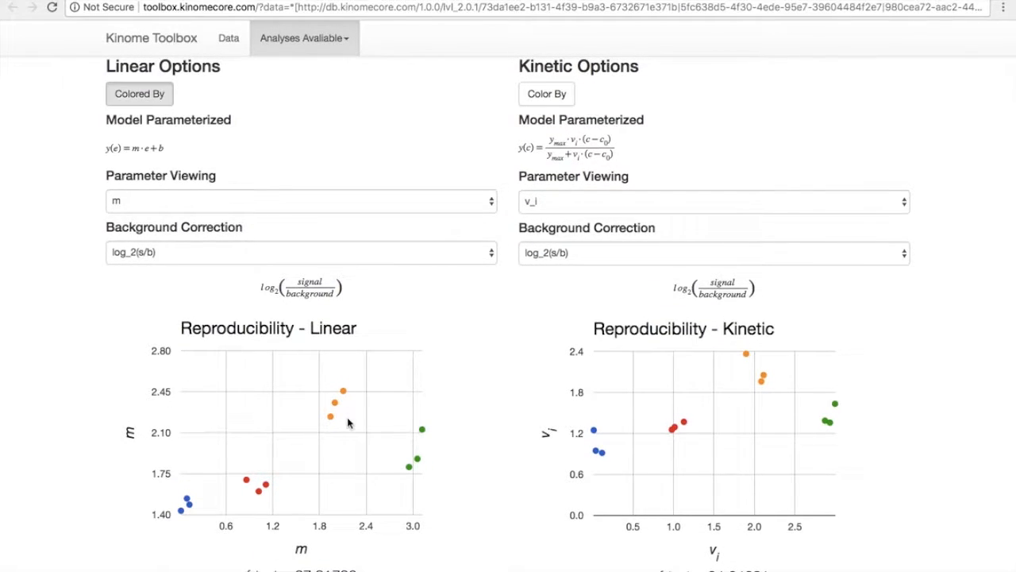
# Open sample 631308614_3 from the linear reproducibility plot in a new tab and start its Parameter ANOVA analysis.
pyautogui.moveTo(330, 421)
pyautogui.click(336, 405)
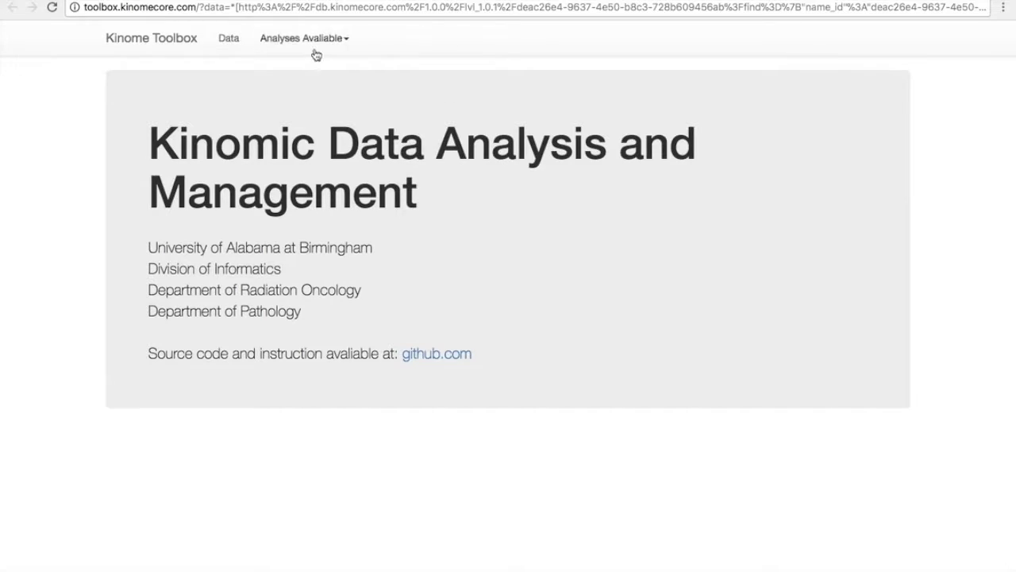
pyautogui.click(314, 49)
pyautogui.click(315, 69)
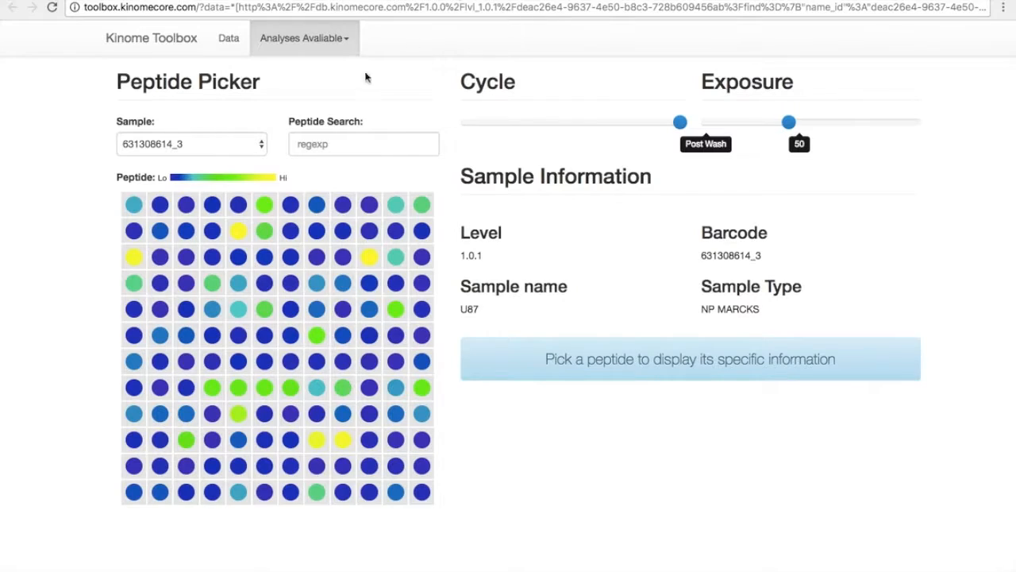
# Search the peptides for PAXI and select the PAXI_111_123 peptide.
pyautogui.click(351, 136)
pyautogui.write('PAXI')
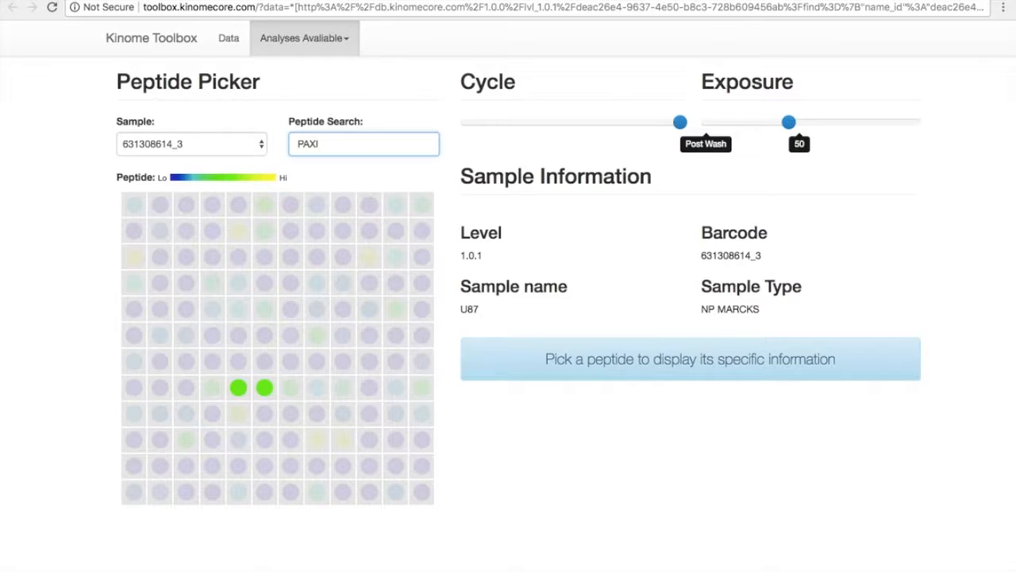
pyautogui.click(239, 392)
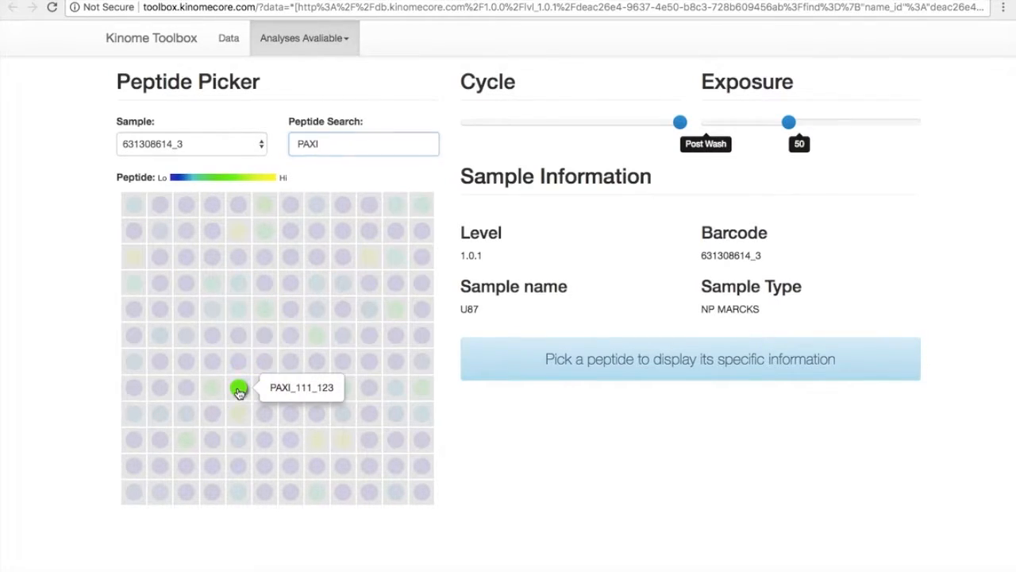
# Select the PAXI_24_36 peptide in the new tab and review its cycle and exposure model fits.
pyautogui.click(412, 3)
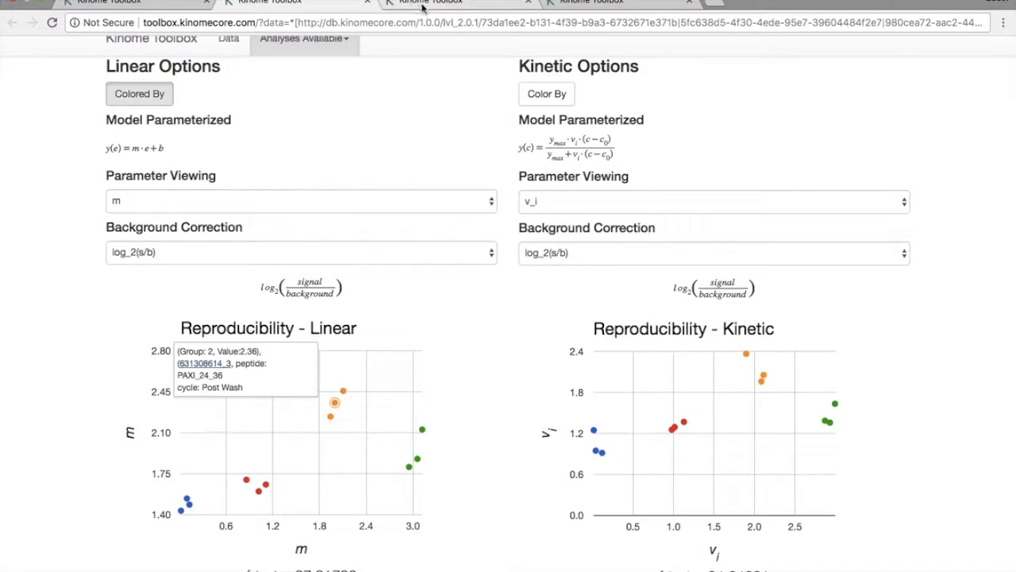
pyautogui.click(433, 6)
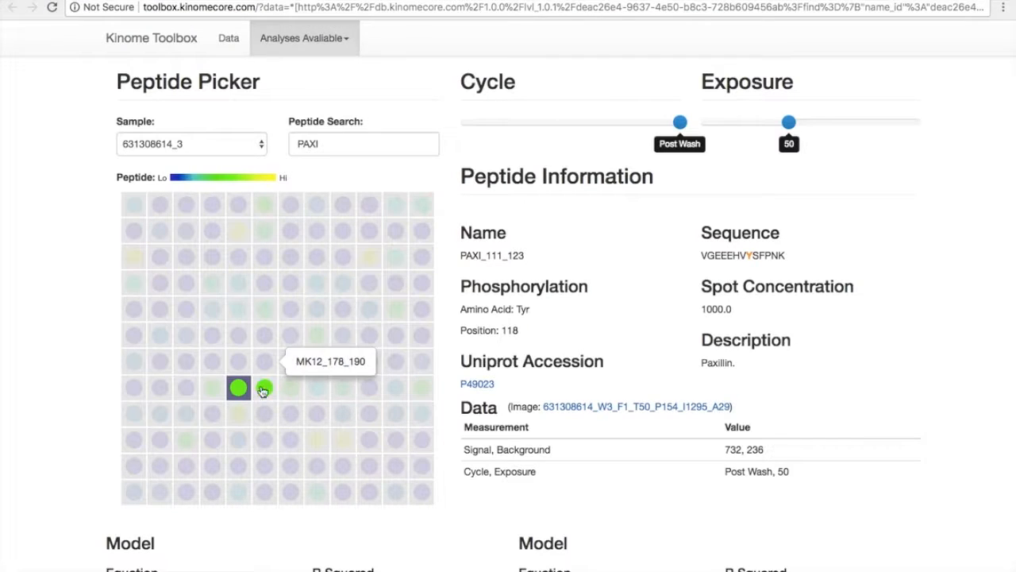
pyautogui.click(265, 388)
pyautogui.scroll(-10, 332, 418)
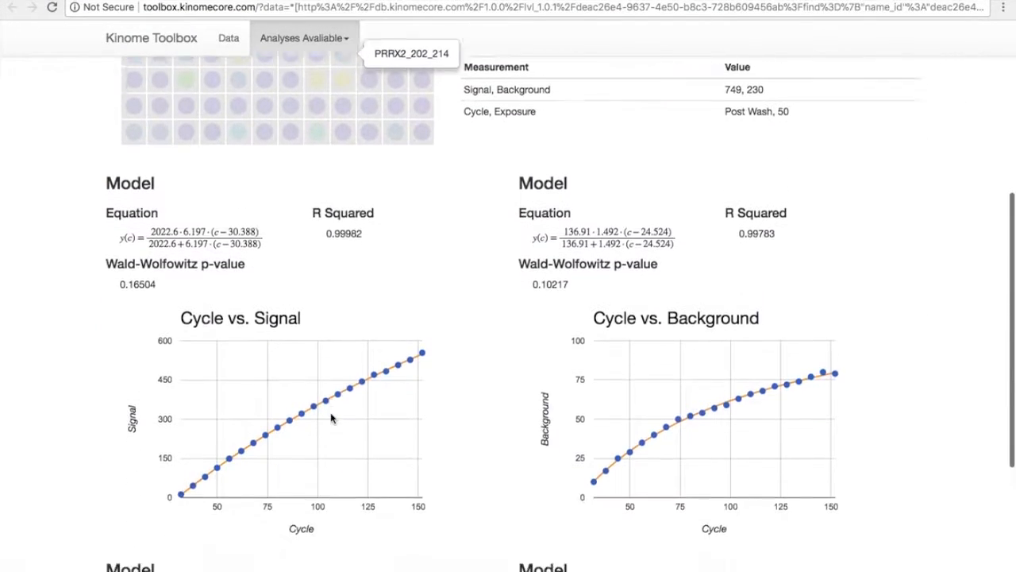
pyautogui.scroll(-5, 332, 419)
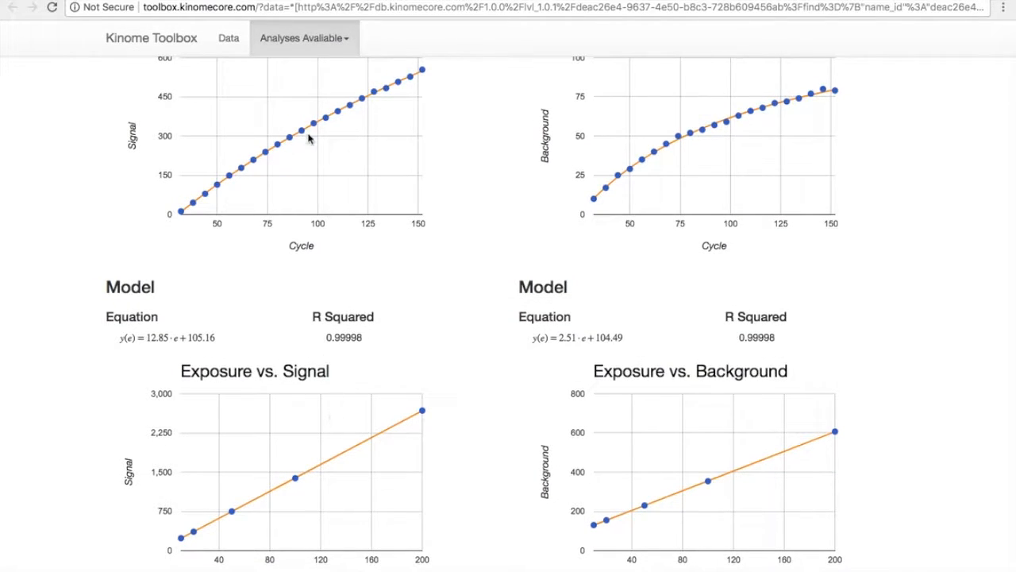
pyautogui.scroll(15, 399, 151)
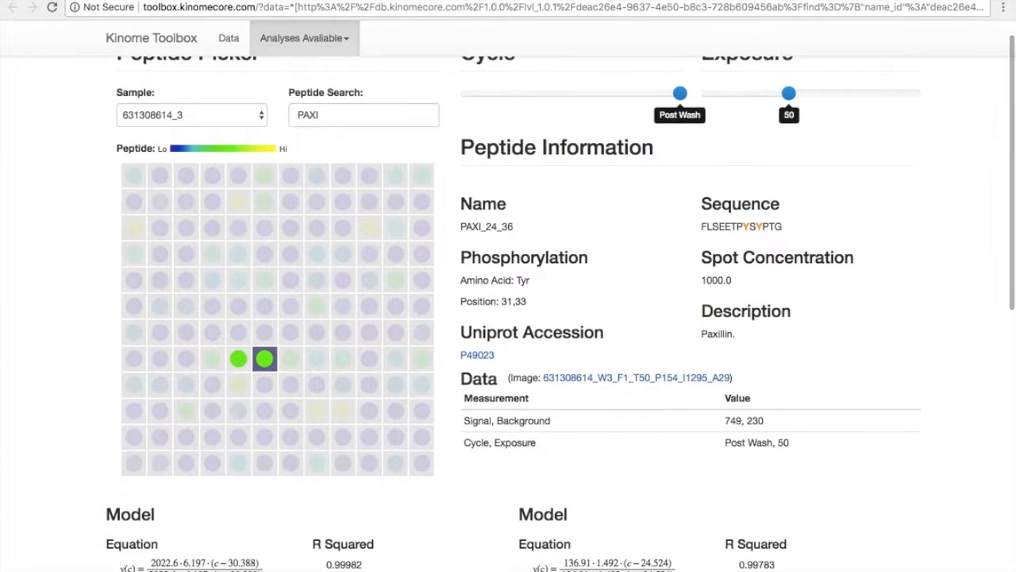
# Return to the first tab and review the linear reproducibility plot and options.
pyautogui.click(326, 0)
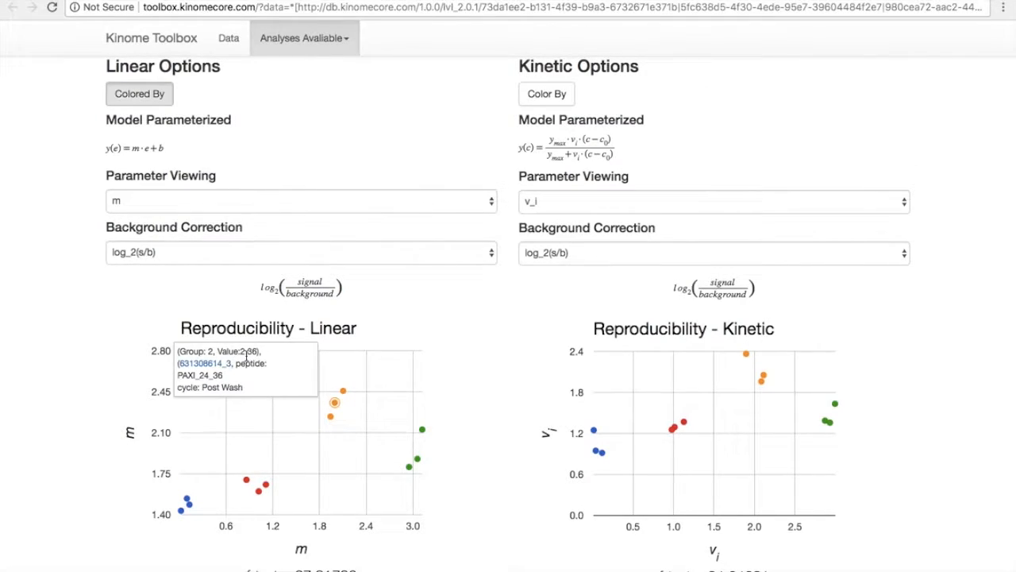
pyautogui.scroll(1, 497, 340)
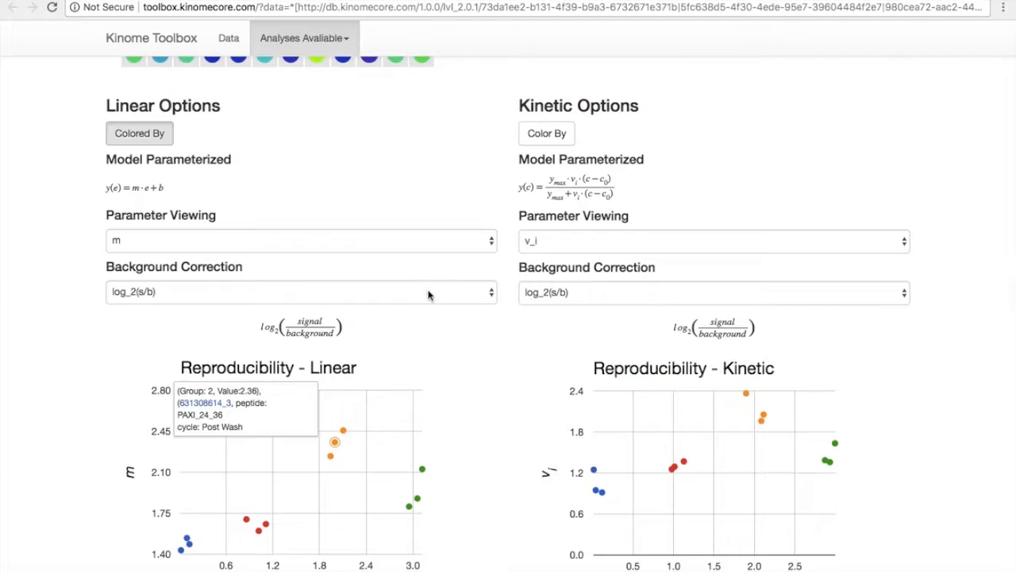
pyautogui.scroll(3, 370, 188)
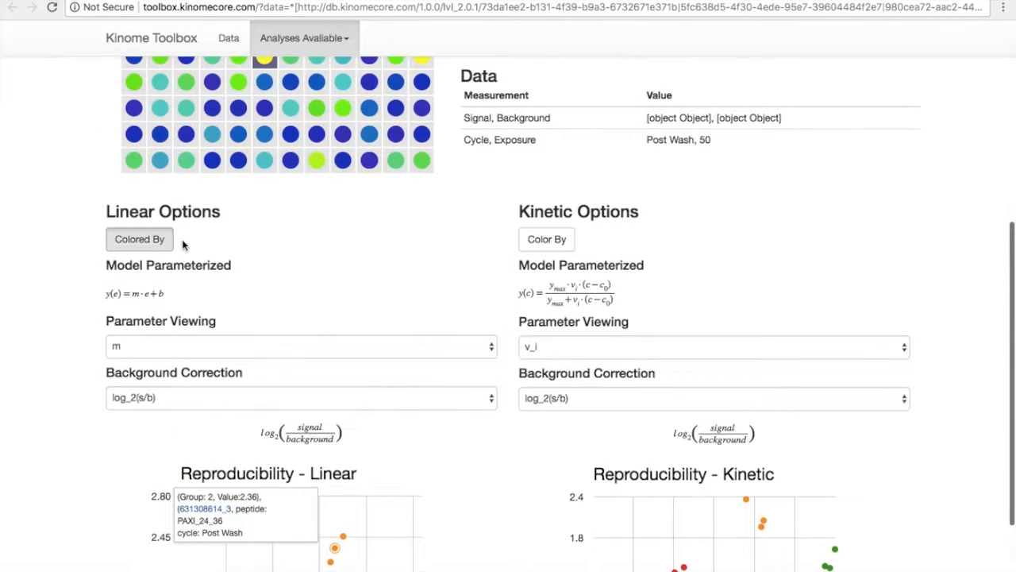
# Color the peptide array by the kinetic parameter and select the PAXI_111_123 peptide.
pyautogui.scroll(5, 272, 230)
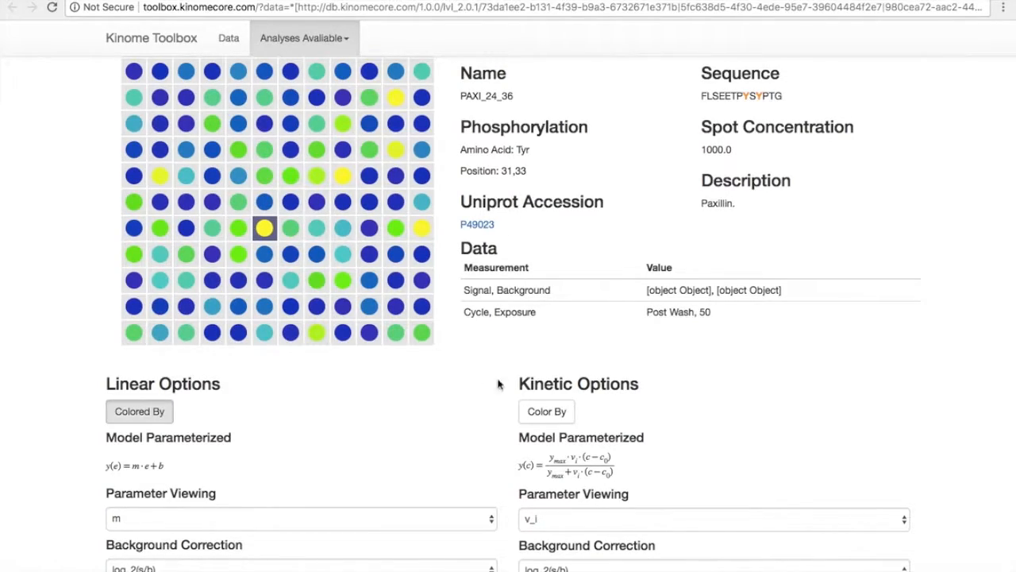
pyautogui.click(540, 413)
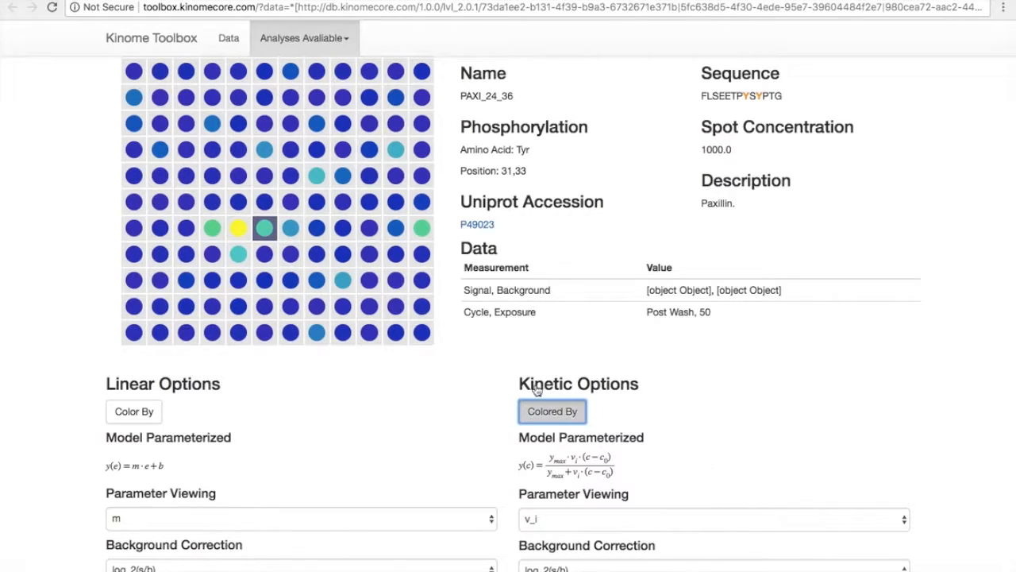
pyautogui.click(241, 238)
pyautogui.scroll(2, 370, 278)
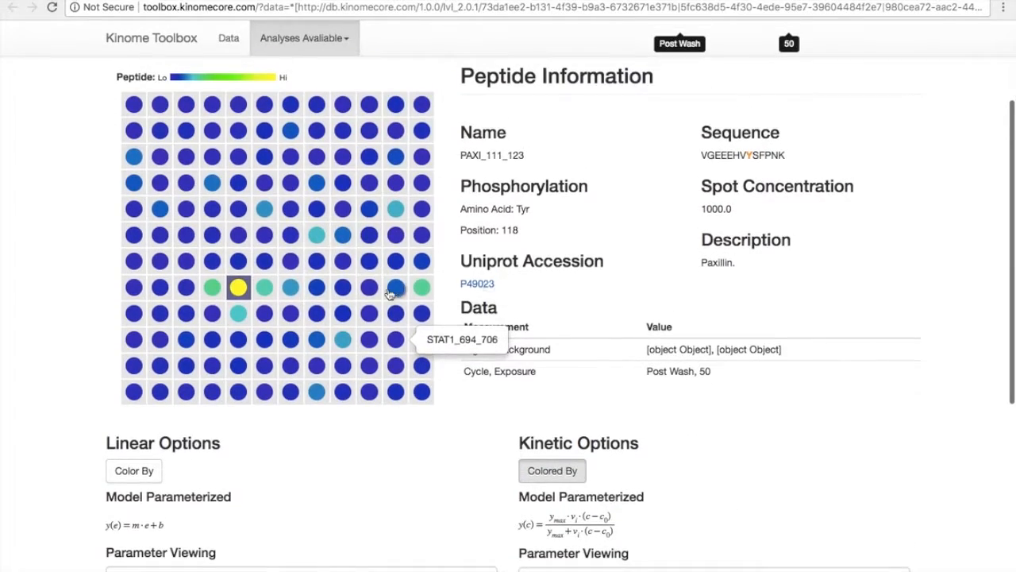
# Open the Reproducibility analysis and review its linear and kinetic reproducibility plots.
pyautogui.scroll(-5, 541, 379)
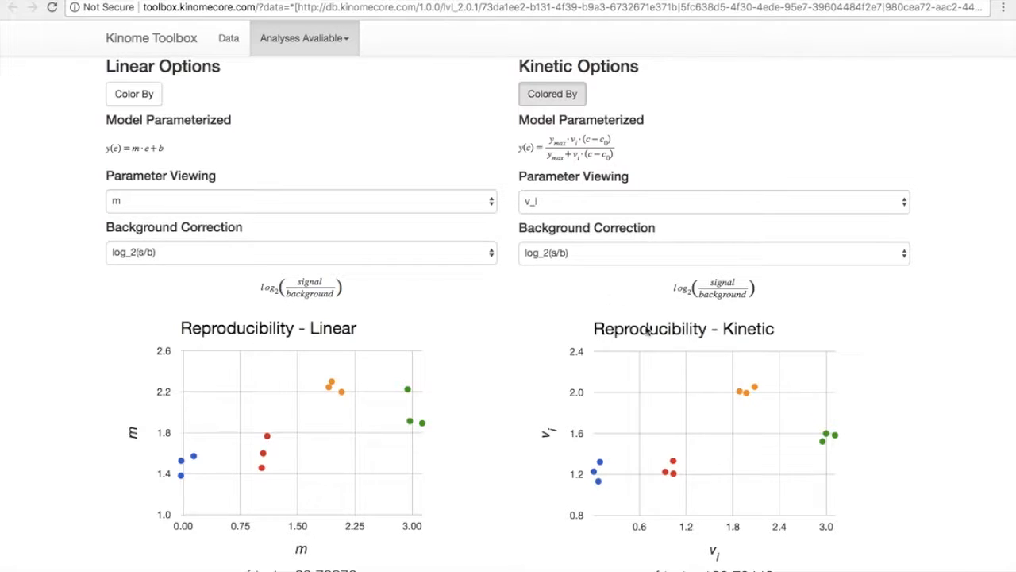
pyautogui.scroll(10, 448, 109)
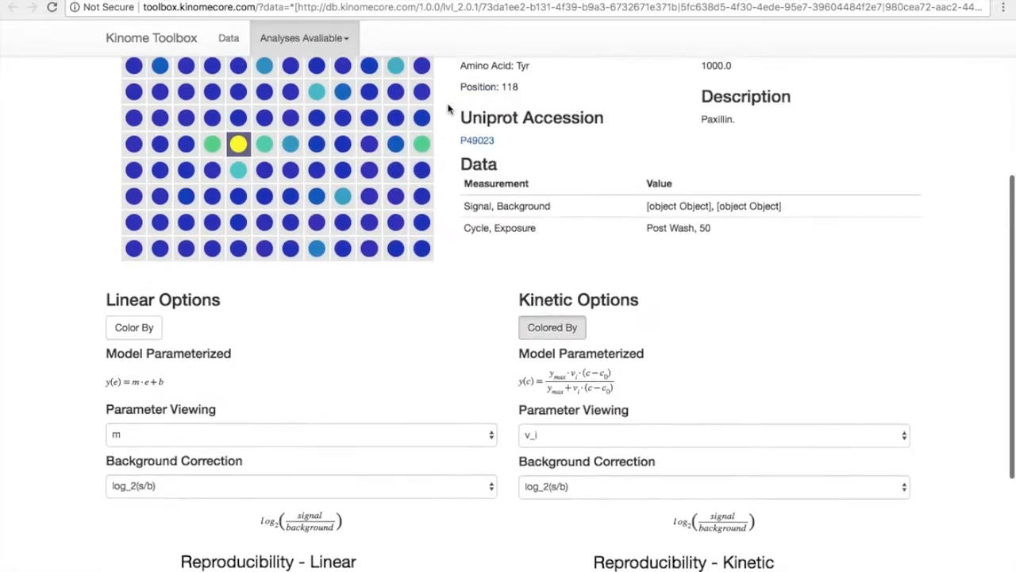
pyautogui.click(348, 49)
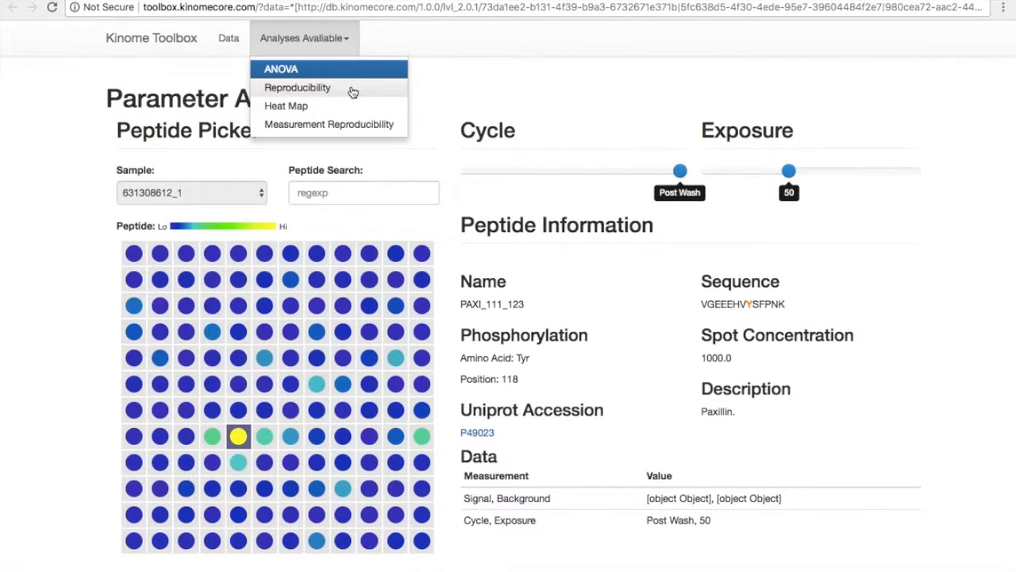
pyautogui.click(353, 90)
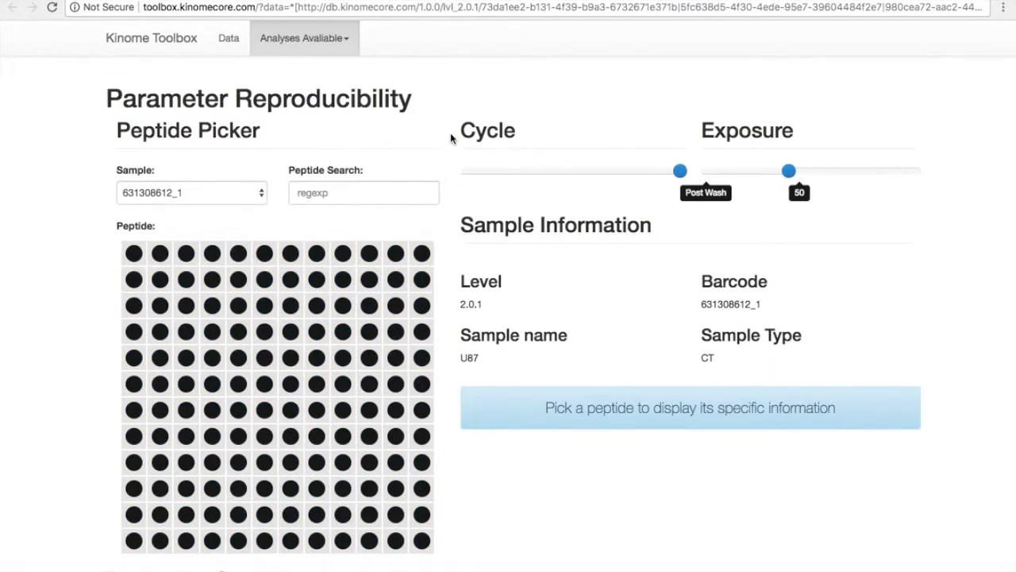
pyautogui.scroll(-10, 450, 138)
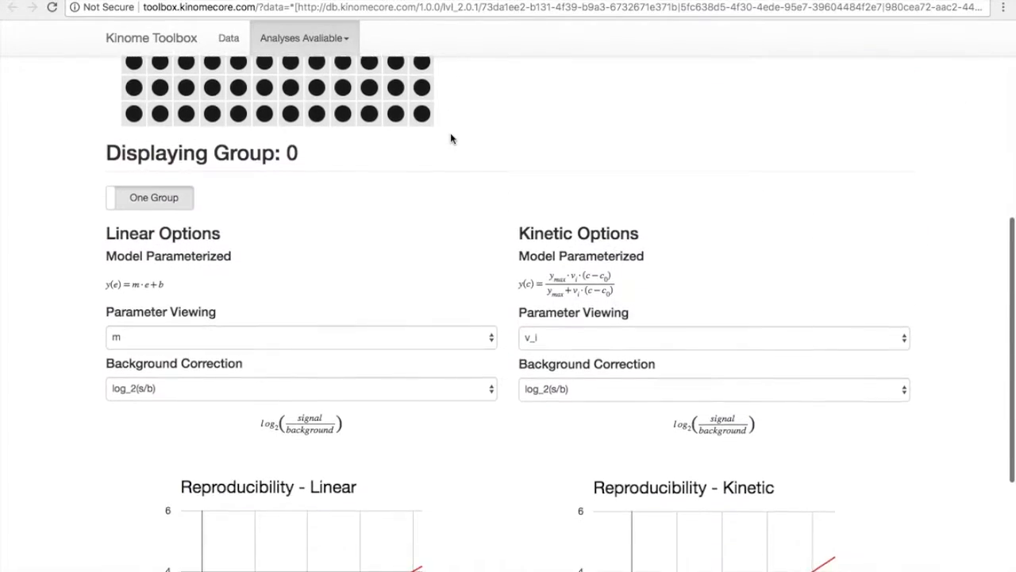
pyautogui.scroll(-6, 451, 138)
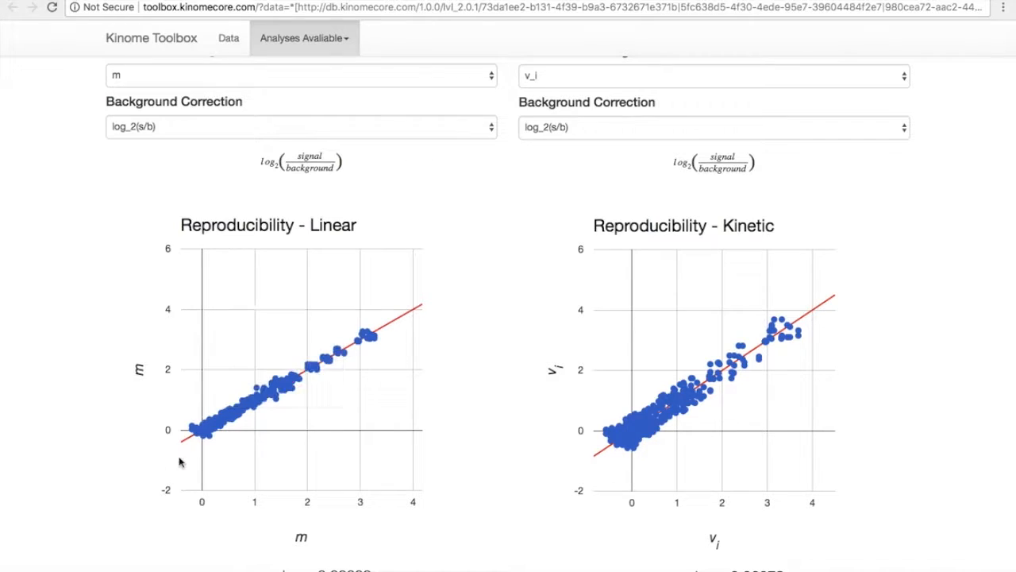
pyautogui.moveTo(358, 340)
pyautogui.scroll(3, 438, 235)
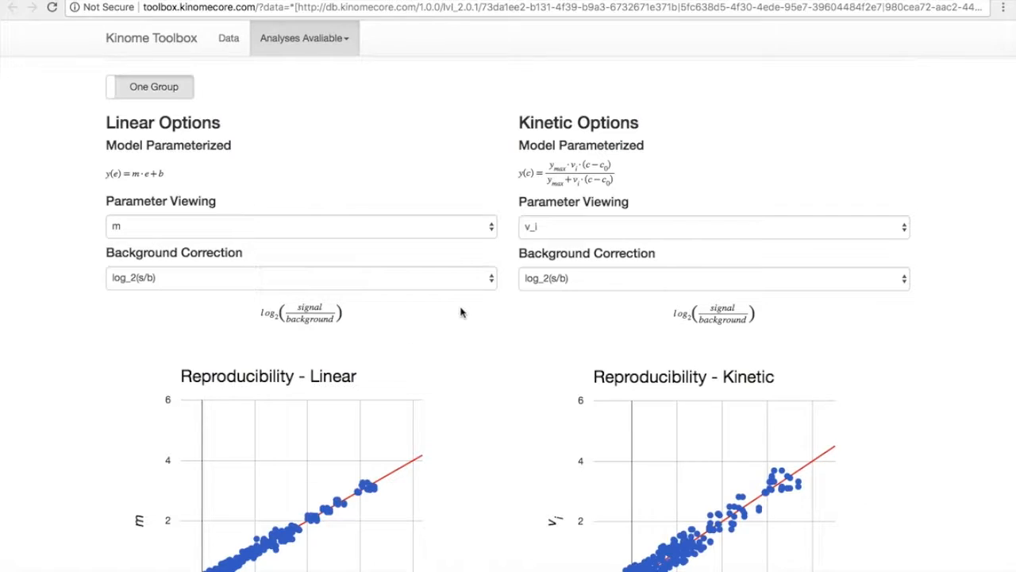
# Set both the linear and kinetic background correction to log_2(100(s - b + c_e)).
pyautogui.click(486, 275)
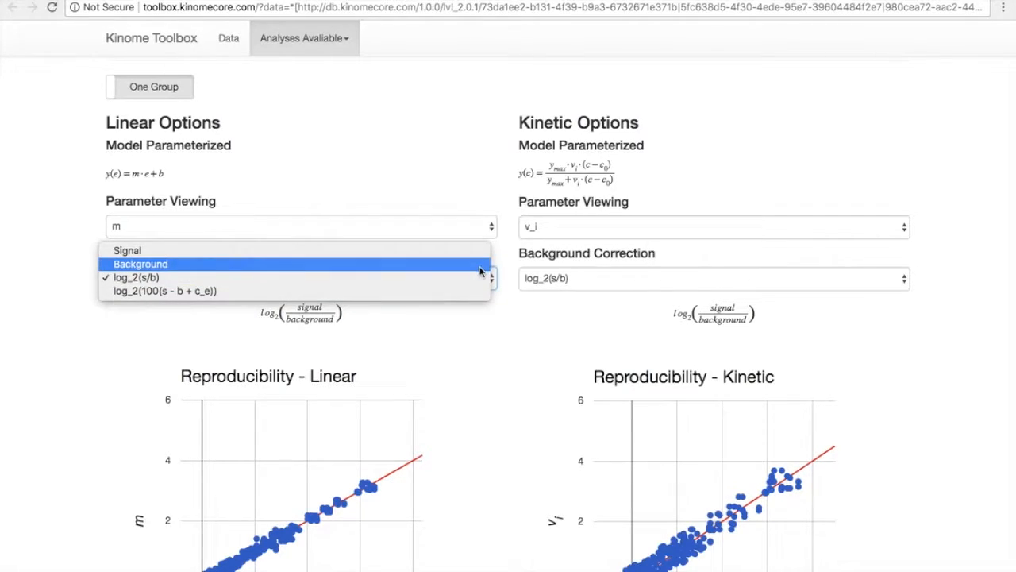
pyautogui.click(476, 291)
pyautogui.click(705, 286)
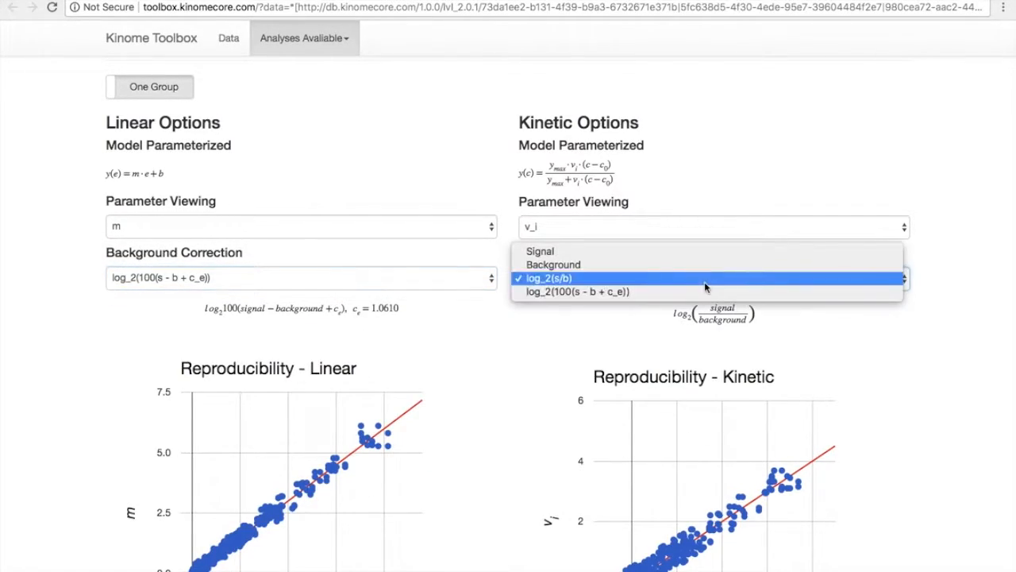
pyautogui.click(705, 291)
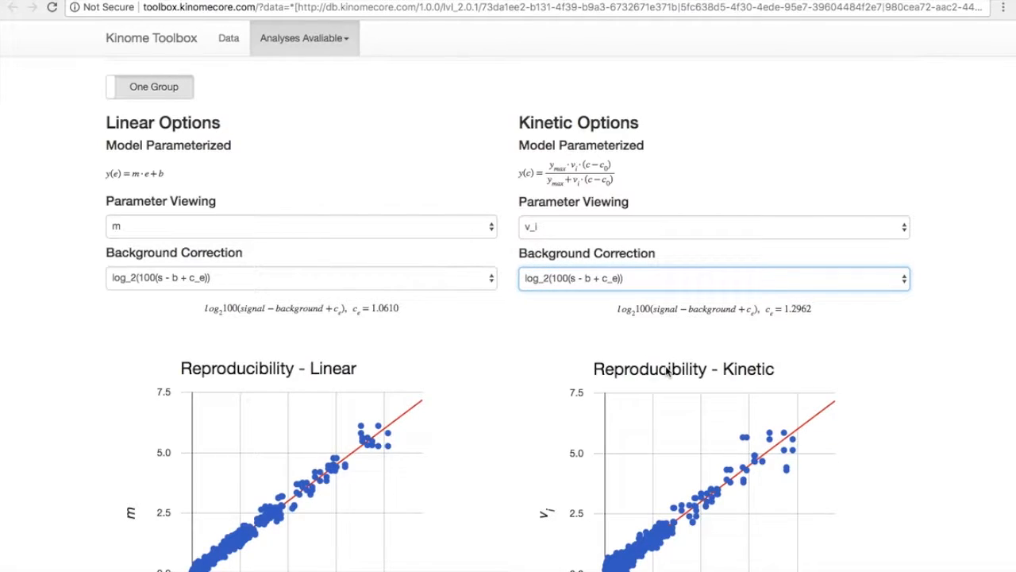
# Open the Heat Map analysis for the sample.
pyautogui.click(395, 277)
pyautogui.click(394, 271)
pyautogui.scroll(7, 329, 210)
pyautogui.scroll(1, 327, 212)
pyautogui.click(329, 43)
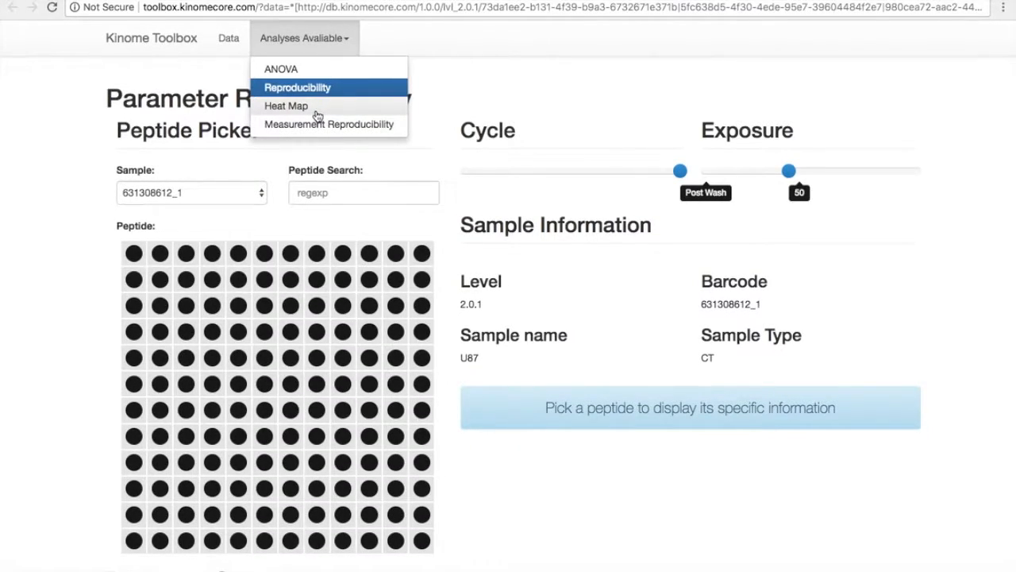
pyautogui.click(316, 110)
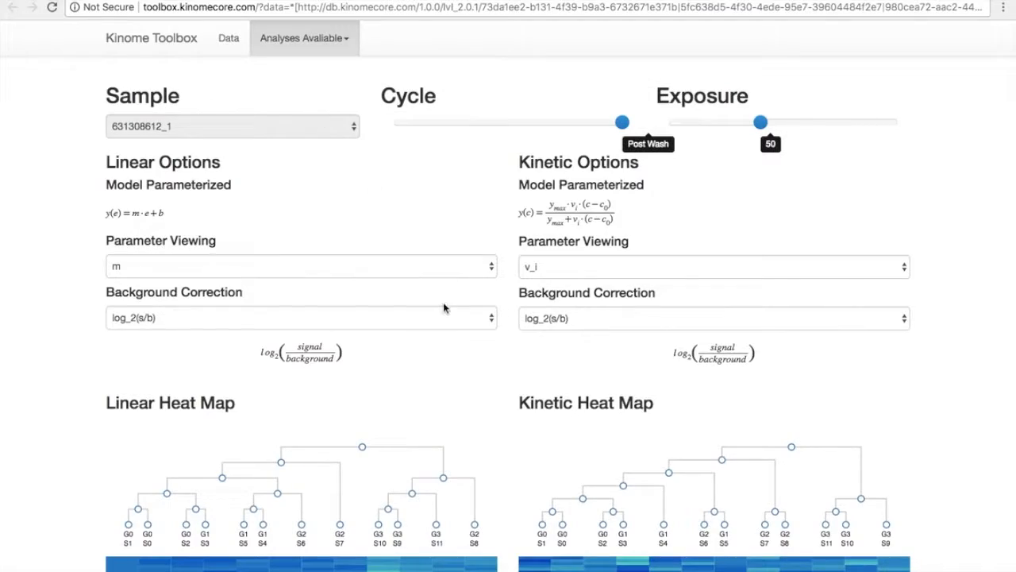
# Examine the linear and kinetic heat maps and their clustering dendrograms.
pyautogui.scroll(-5, 443, 308)
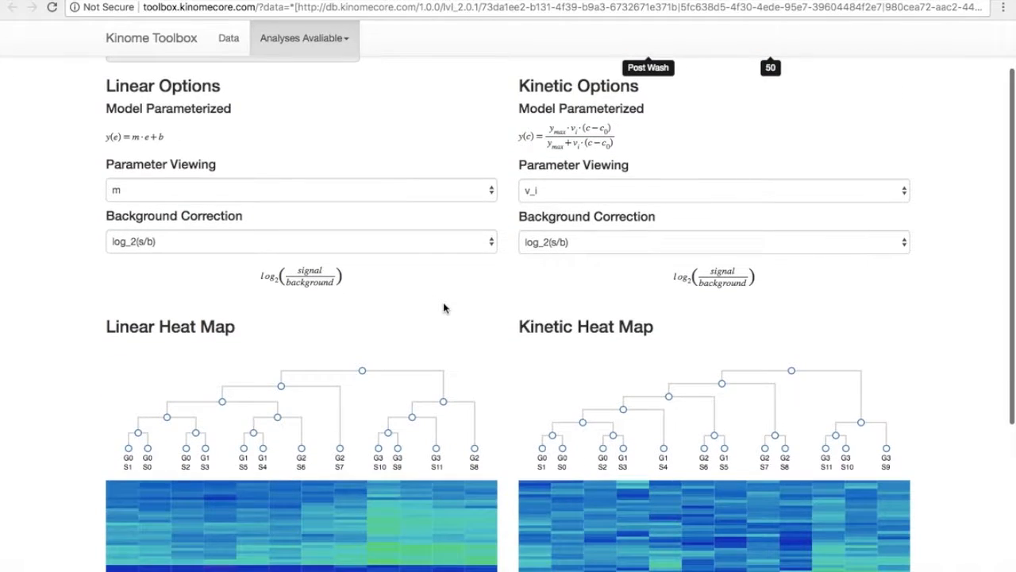
pyautogui.scroll(3, 443, 308)
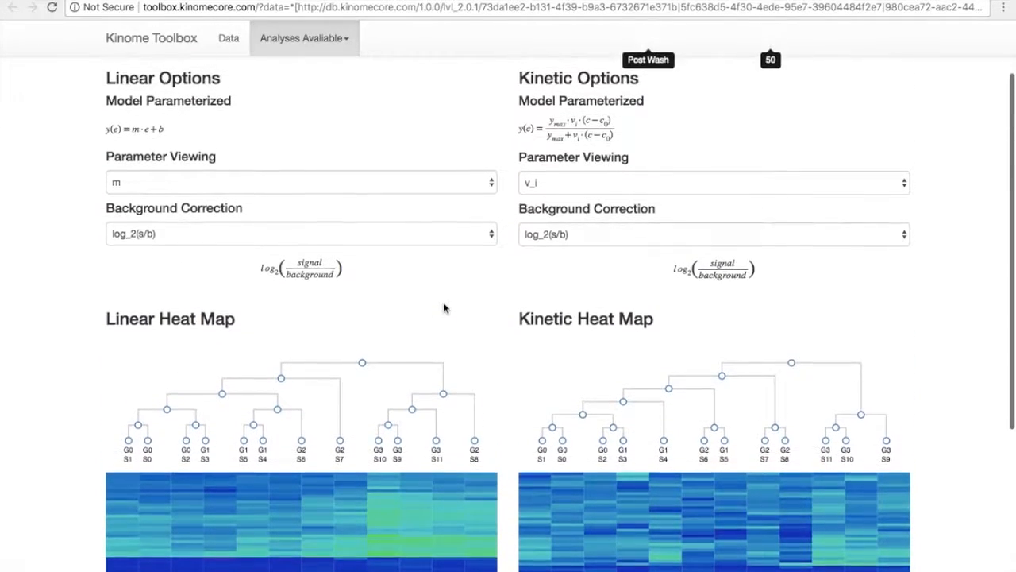
pyautogui.scroll(2, 443, 308)
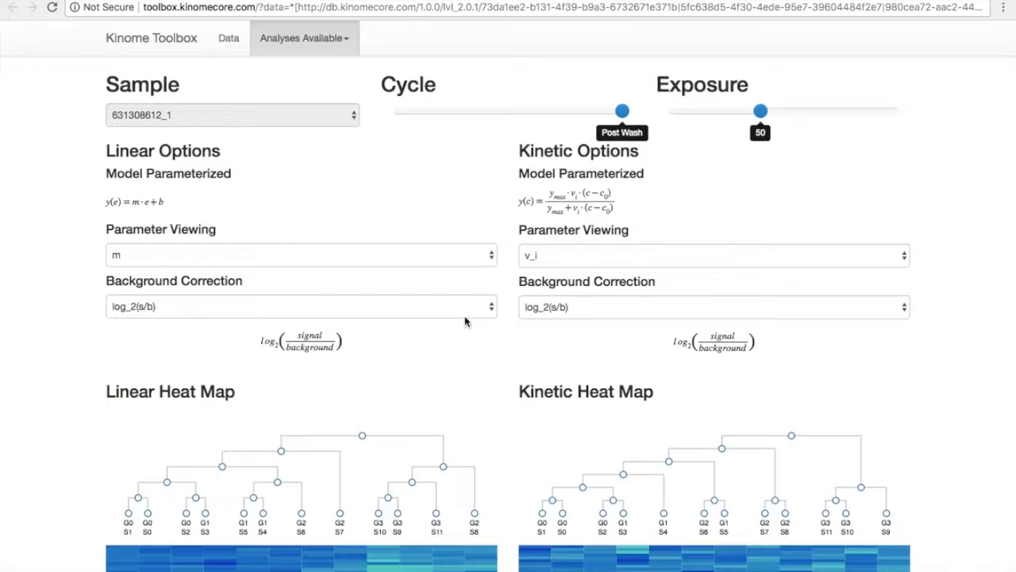
pyautogui.scroll(-1, 466, 320)
pyautogui.scroll(2, 466, 321)
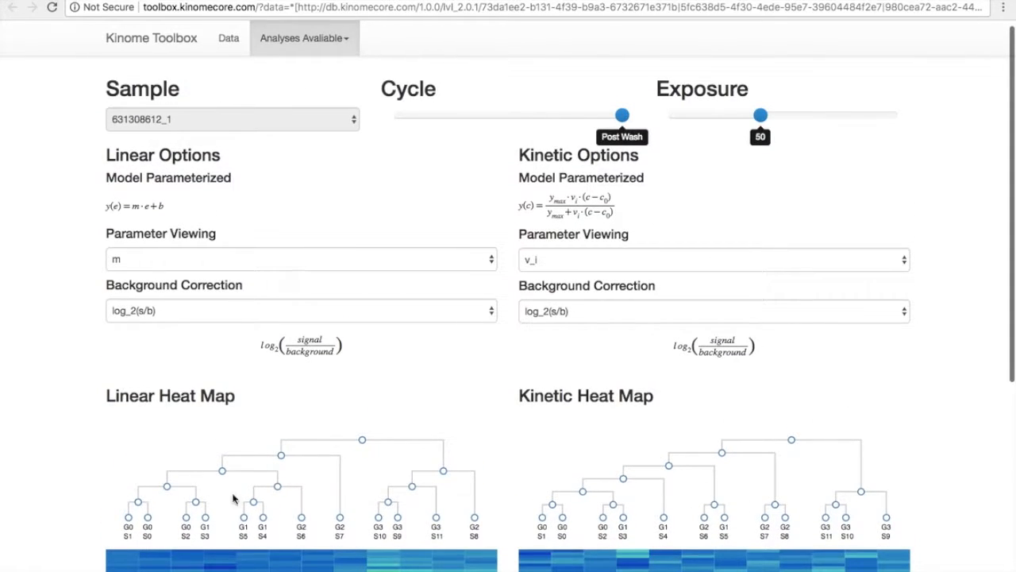
pyautogui.scroll(-5, 425, 467)
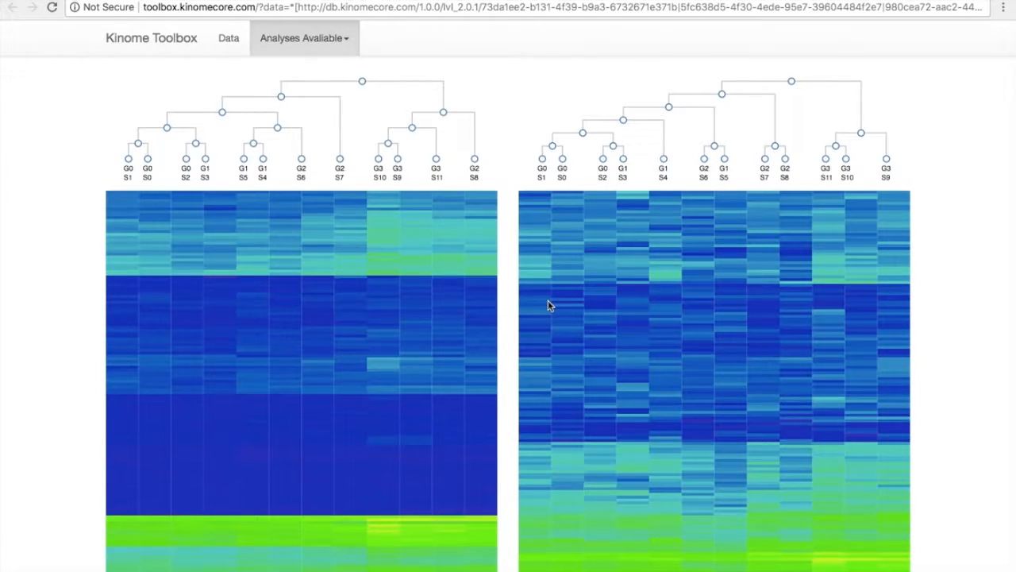
pyautogui.scroll(1, 663, 278)
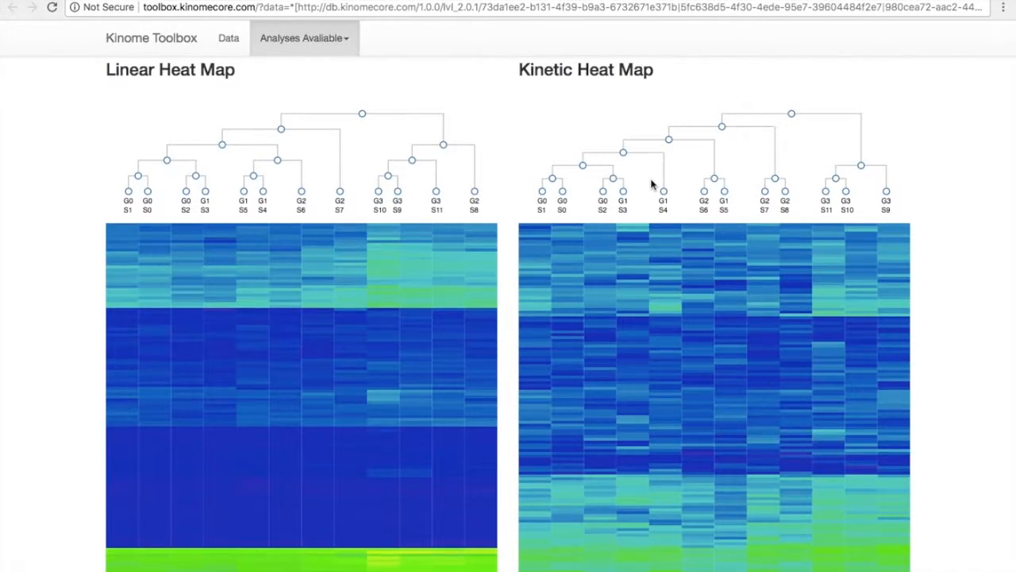
pyautogui.scroll(-1, 651, 184)
pyautogui.scroll(1, 653, 182)
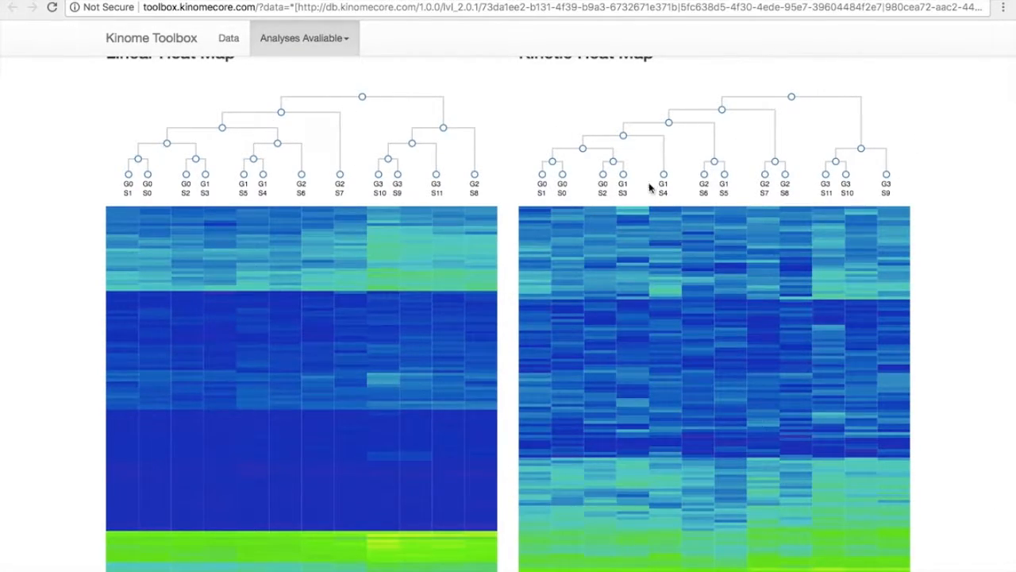
pyautogui.scroll(5, 767, 231)
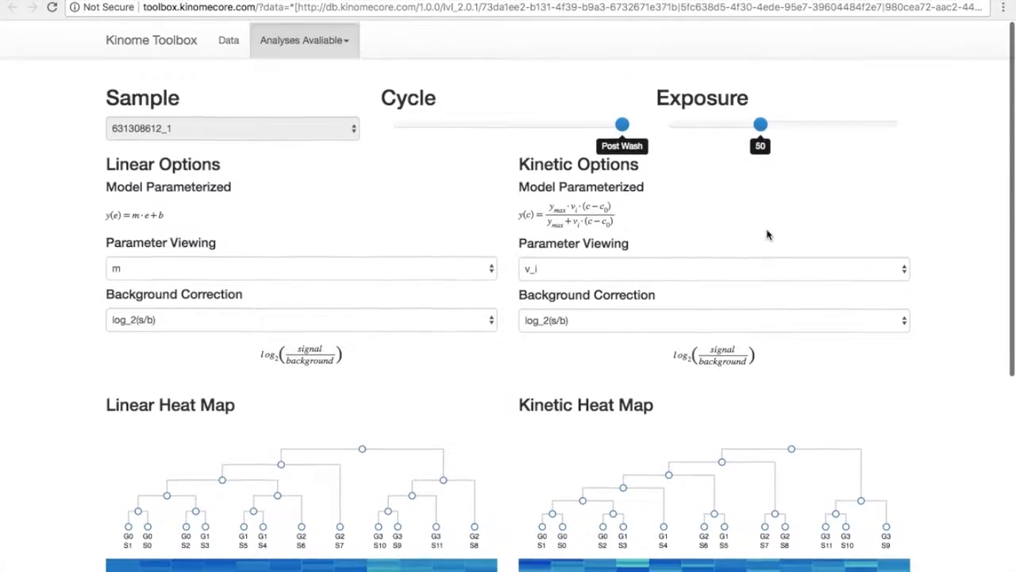
# Open the Measurement Reproducibility analysis and view the PAXI_24_36 cycle model fits.
pyautogui.click(310, 43)
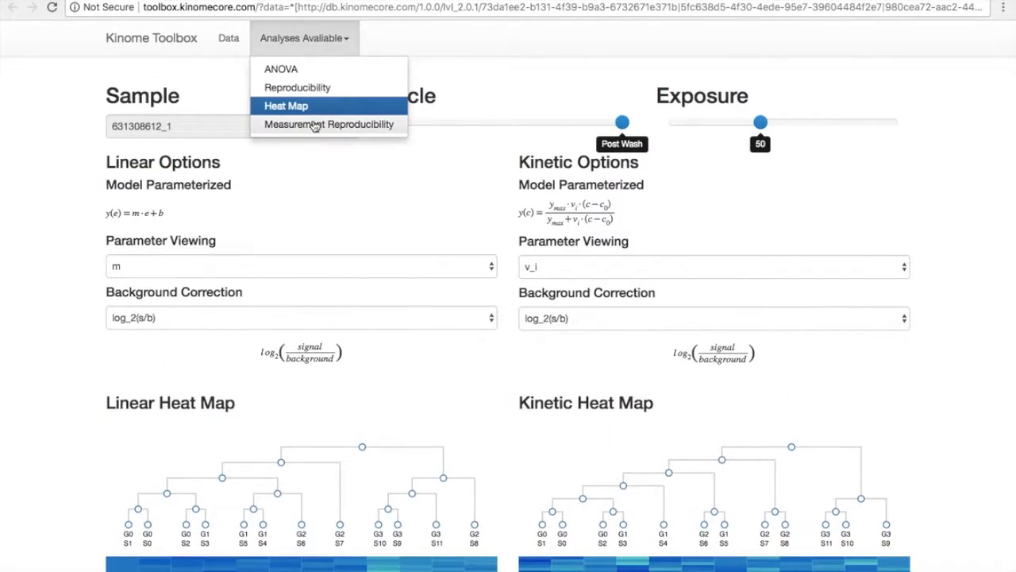
pyautogui.click(314, 125)
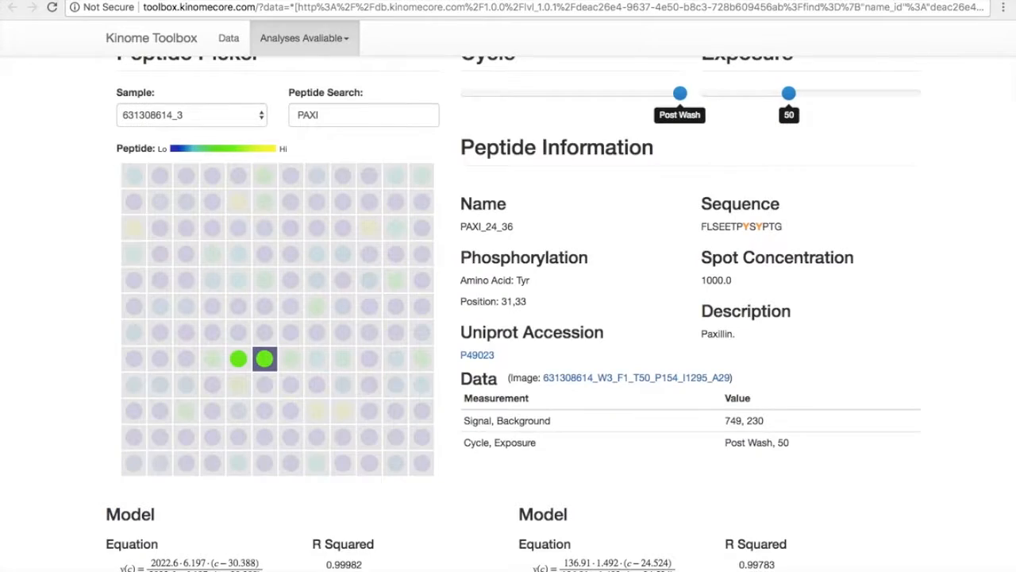
pyautogui.scroll(1, 466, 119)
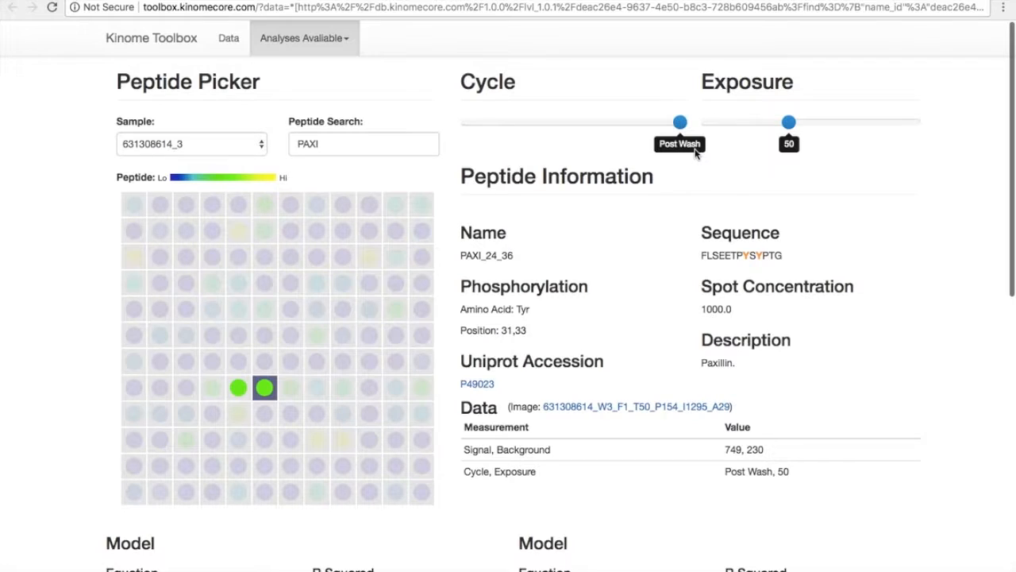
pyautogui.scroll(-3, 587, 349)
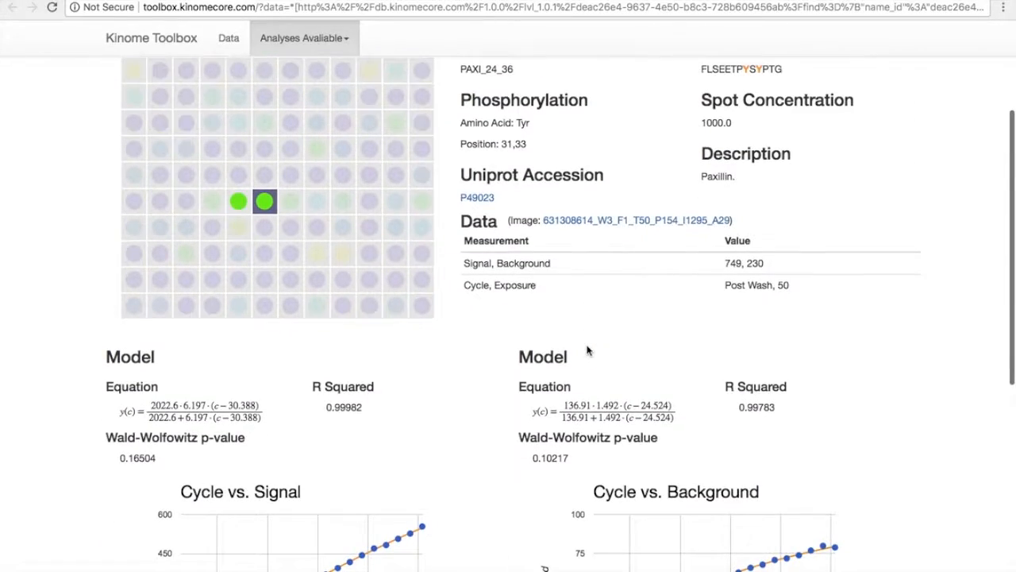
pyautogui.scroll(-5, 588, 349)
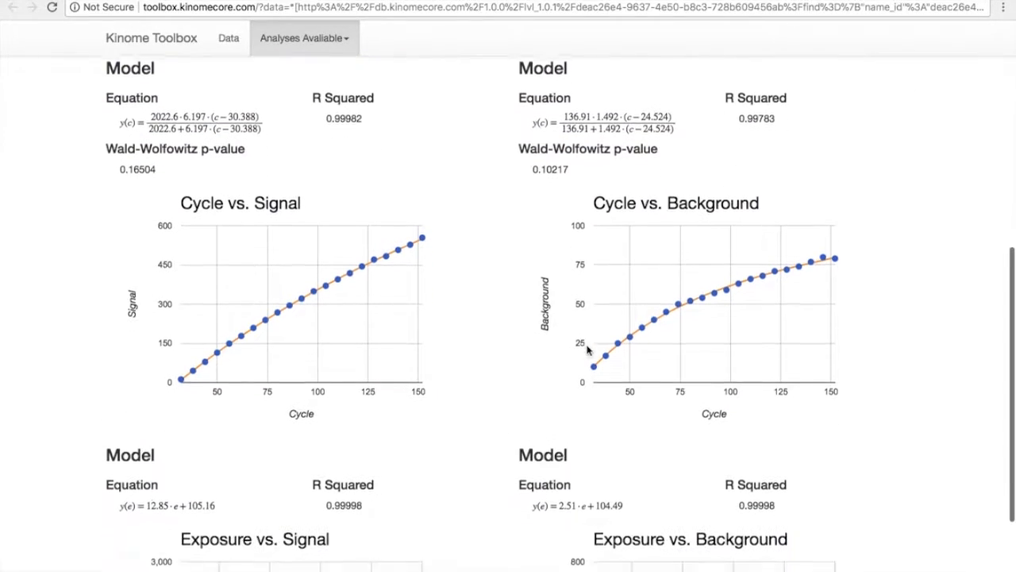
# Inspect individual points on the Cycle vs. Signal and Cycle vs. Background plots.
pyautogui.moveTo(753, 273)
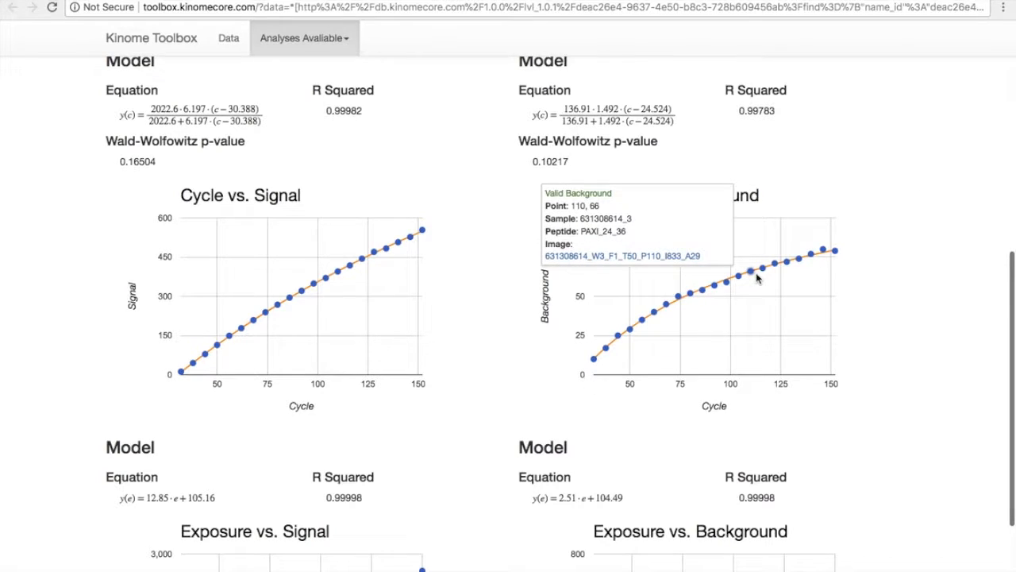
pyautogui.moveTo(681, 304)
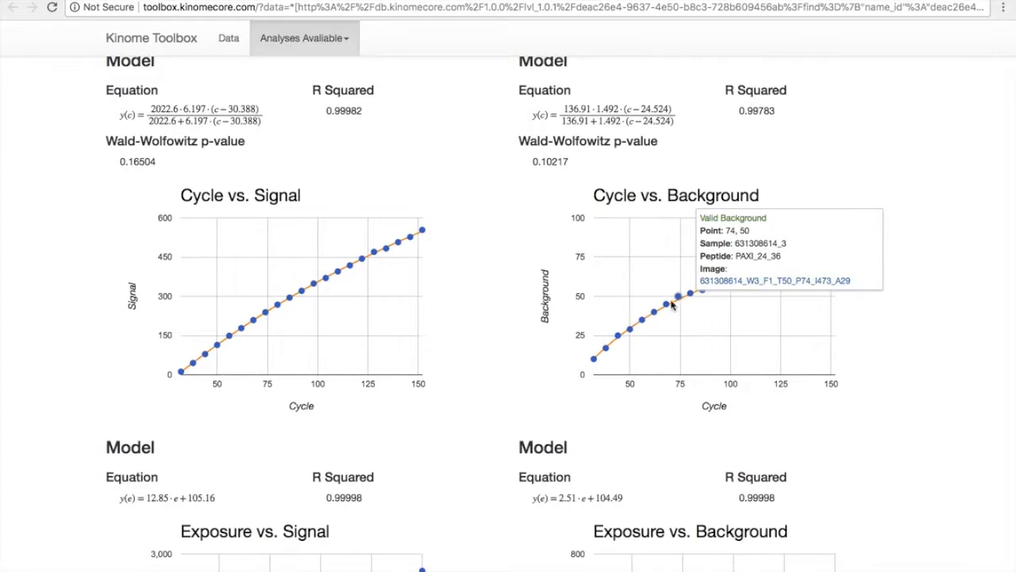
pyautogui.moveTo(376, 254)
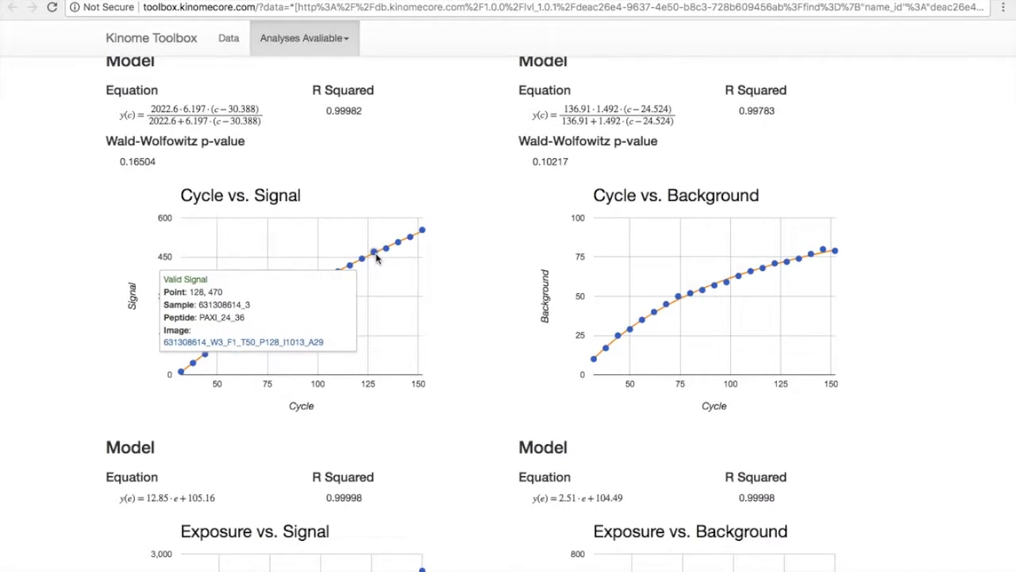
pyautogui.scroll(6, 522, 230)
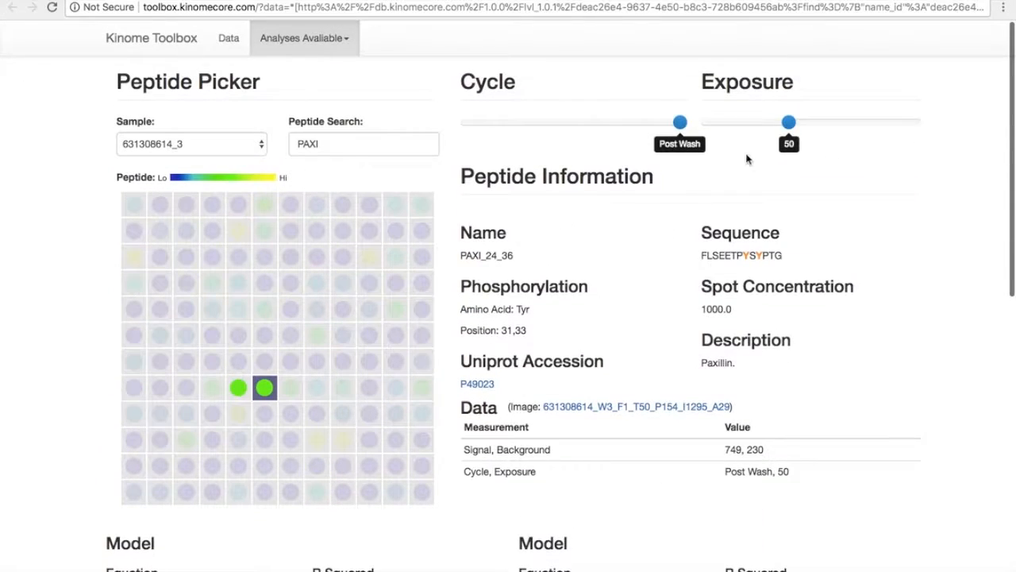
# Try an exposure of 20 and then return the exposure to 50.
pyautogui.moveTo(788, 123); pyautogui.dragTo(745, 122)
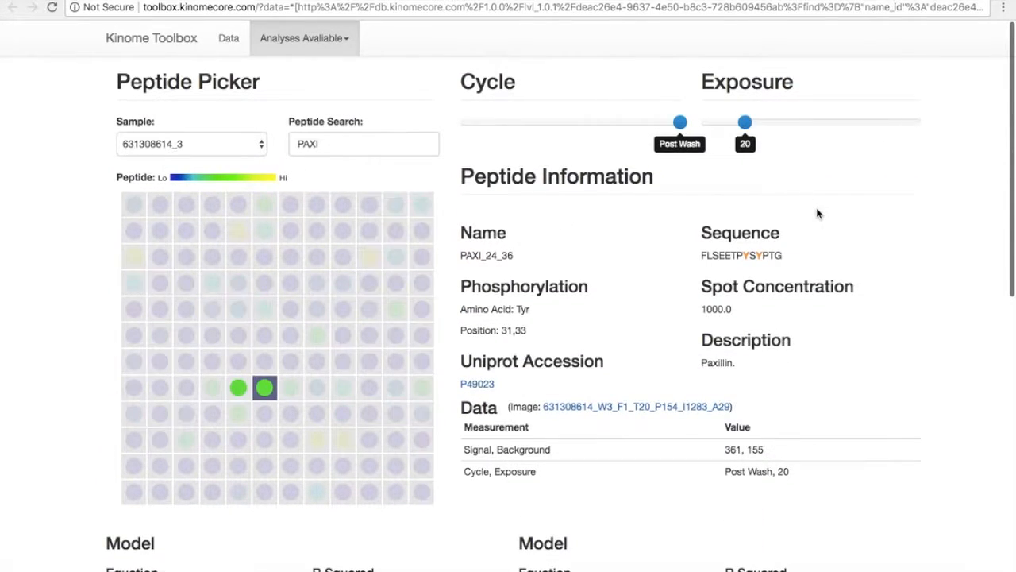
pyautogui.scroll(-6, 818, 213)
pyautogui.scroll(5, 818, 213)
pyautogui.scroll(1, 817, 212)
pyautogui.moveTo(745, 123); pyautogui.dragTo(789, 124)
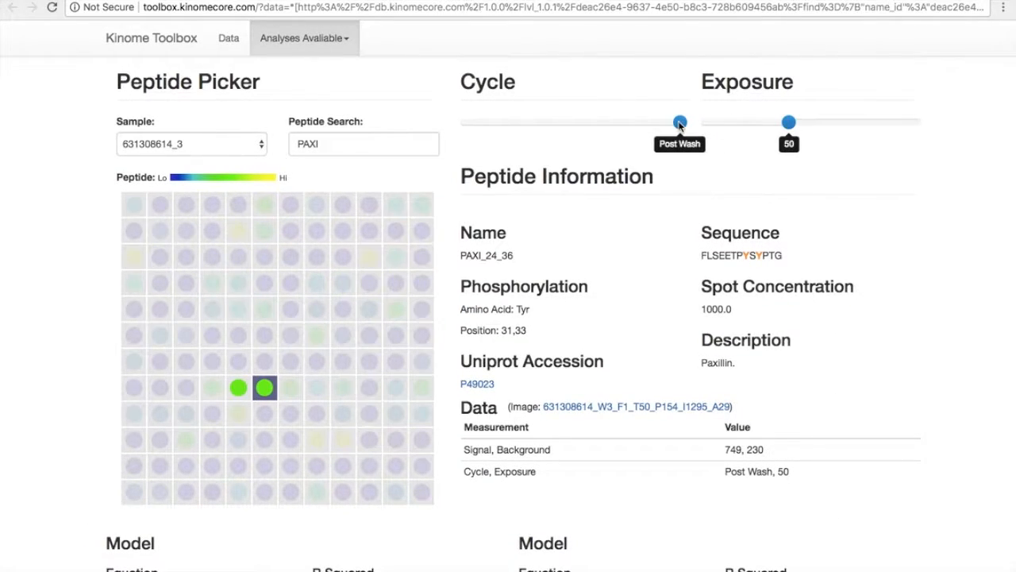
# Set the cycle slider to 140.
pyautogui.moveTo(682, 125); pyautogui.dragTo(647, 126)
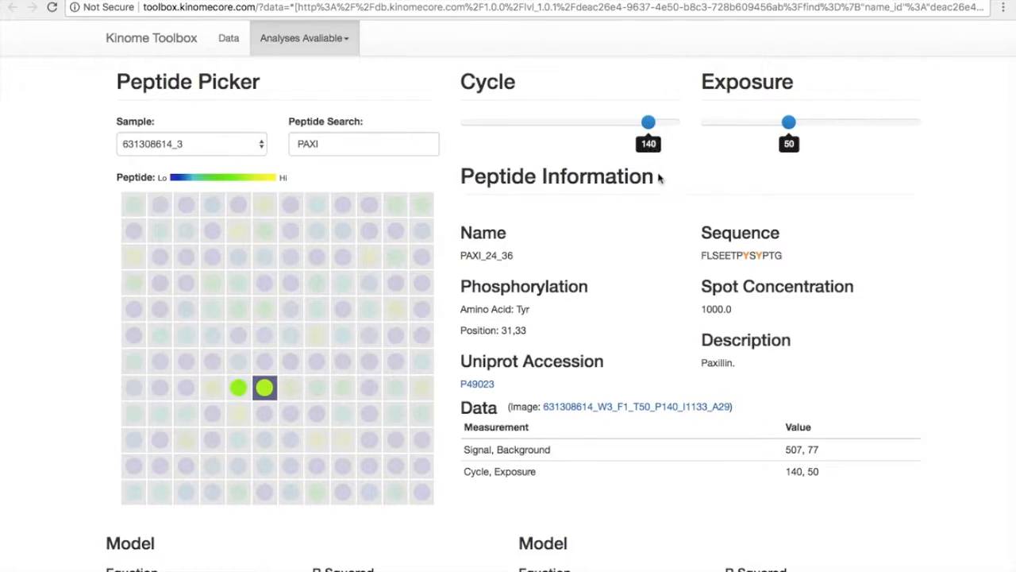
# Scroll down to examine the Exposure vs. Signal and Exposure vs. Background model fits for PAXI_24_36.
pyautogui.scroll(-9, 669, 200)
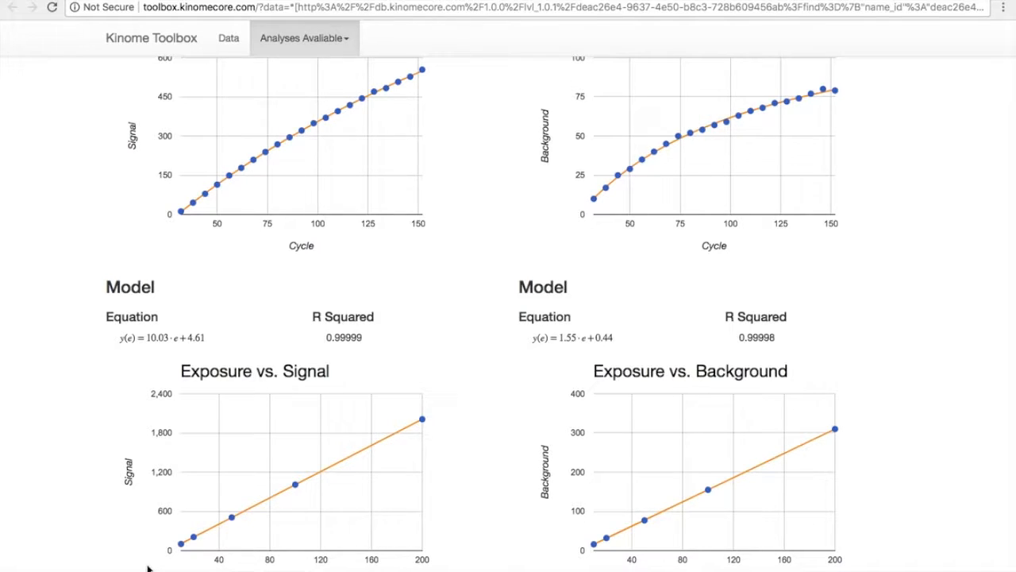
pyautogui.moveTo(298, 488)
pyautogui.moveTo(146, 337); pyautogui.dragTo(166, 337)
pyautogui.scroll(10, 467, 72)
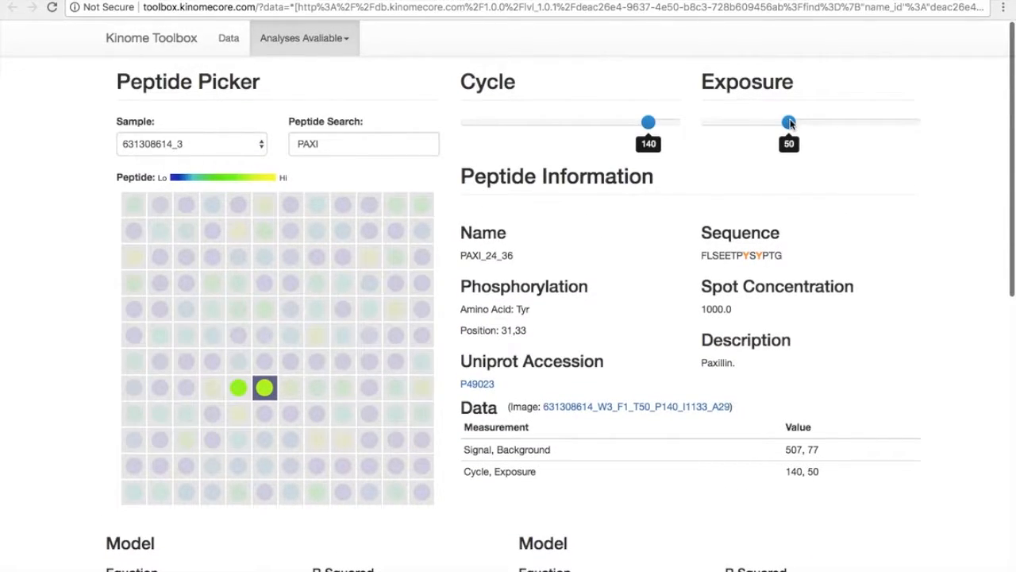
# Set the exposure slider to Cycle Slope and review the resulting cycle model fits.
pyautogui.click(789, 122)
pyautogui.moveTo(790, 123); pyautogui.dragTo(921, 124)
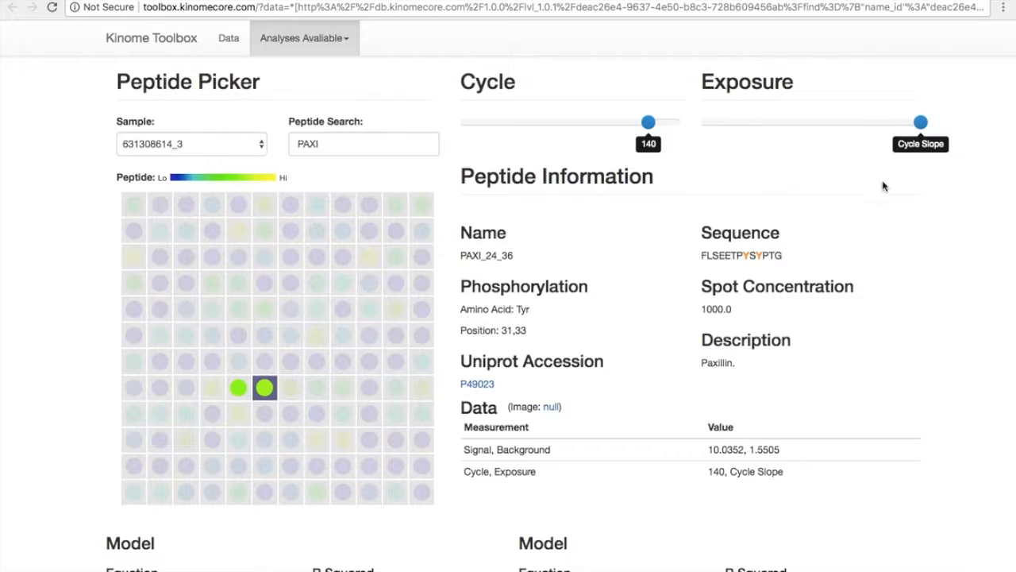
pyautogui.scroll(-10, 850, 277)
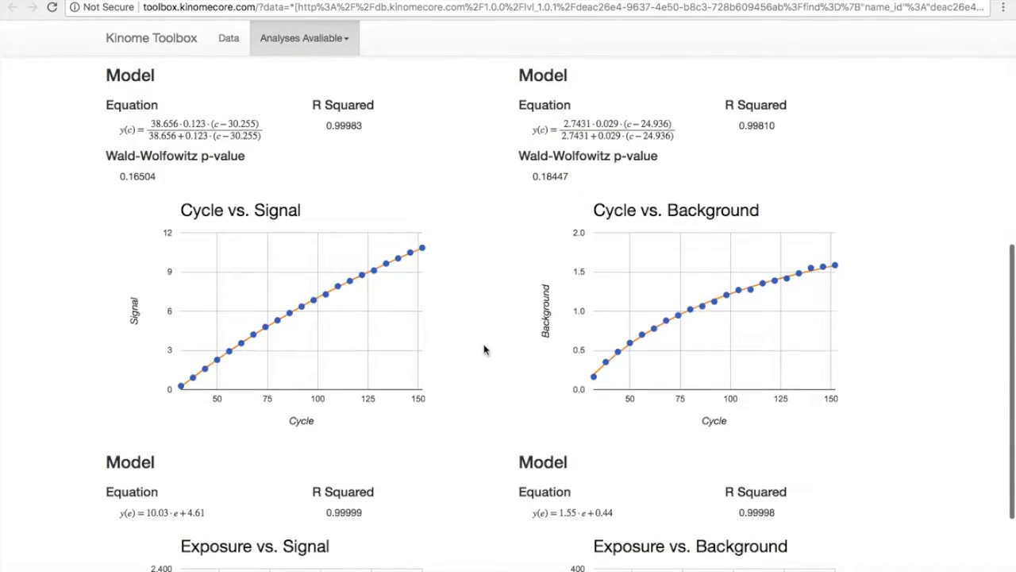
pyautogui.scroll(-3, 484, 348)
pyautogui.scroll(2, 483, 347)
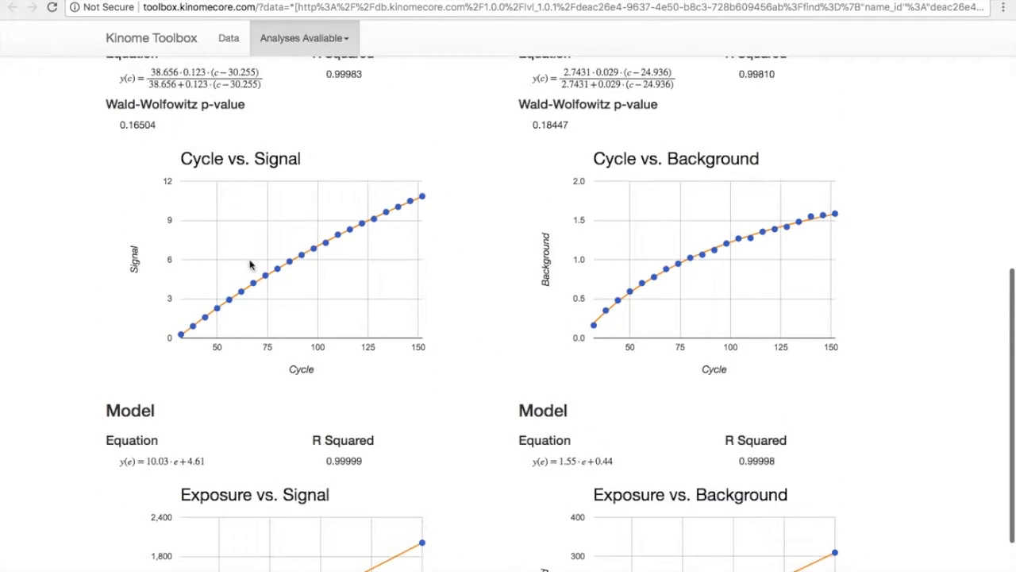
pyautogui.scroll(10, 520, 226)
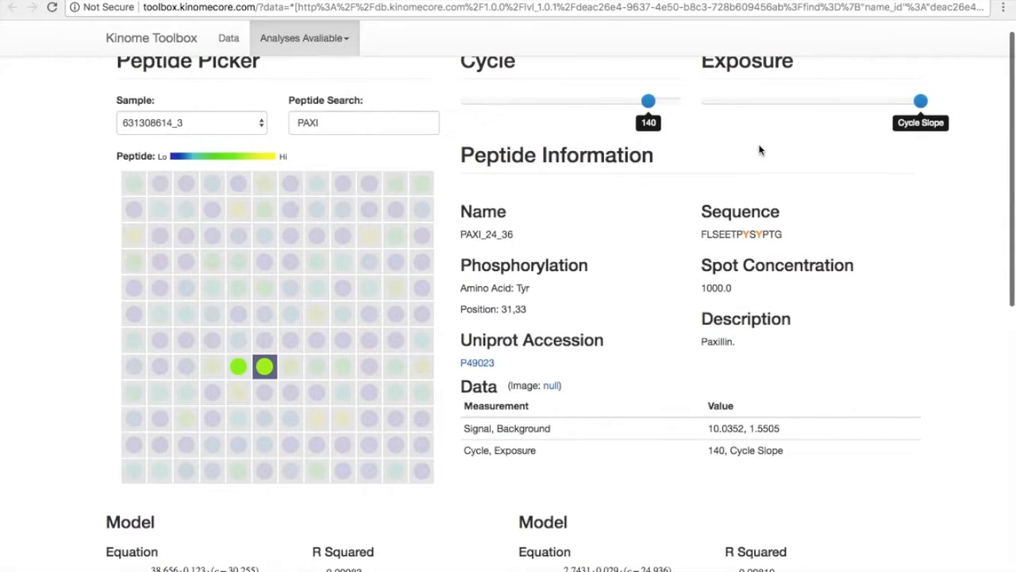
# Switch the Measurement Reproducibility plot from One Sample to All Samples.
pyautogui.click(790, 104)
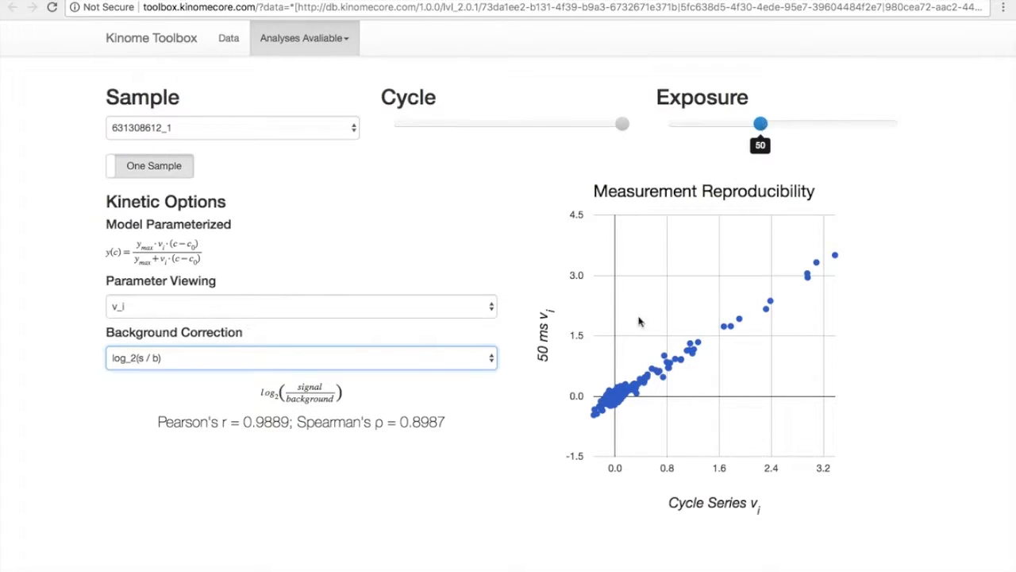
pyautogui.moveTo(824, 261)
pyautogui.moveTo(615, 412)
pyautogui.click(147, 165)
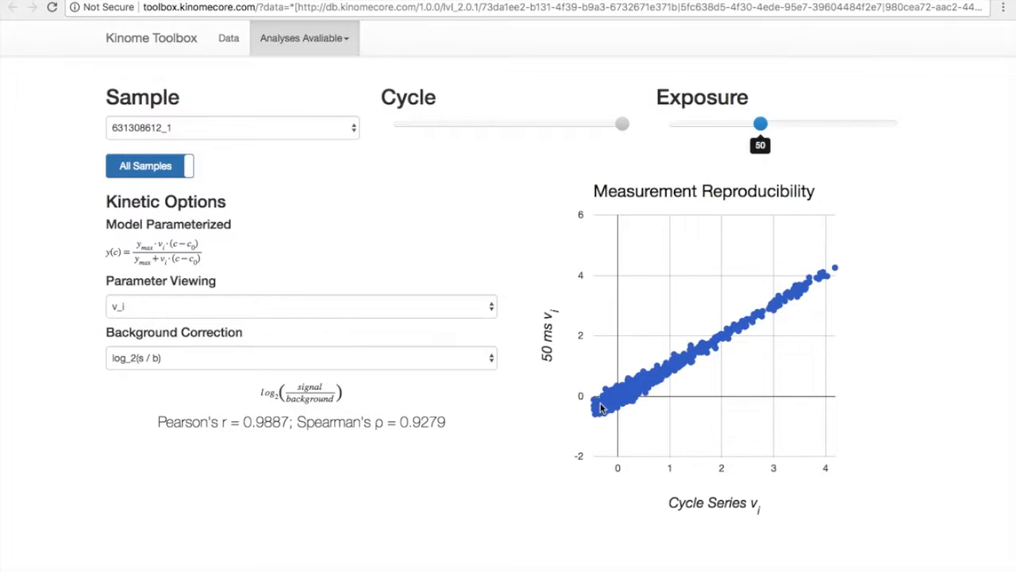
# Try exposures of 200 and 10, then return the exposure to 50.
pyautogui.moveTo(767, 123); pyautogui.dragTo(851, 134)
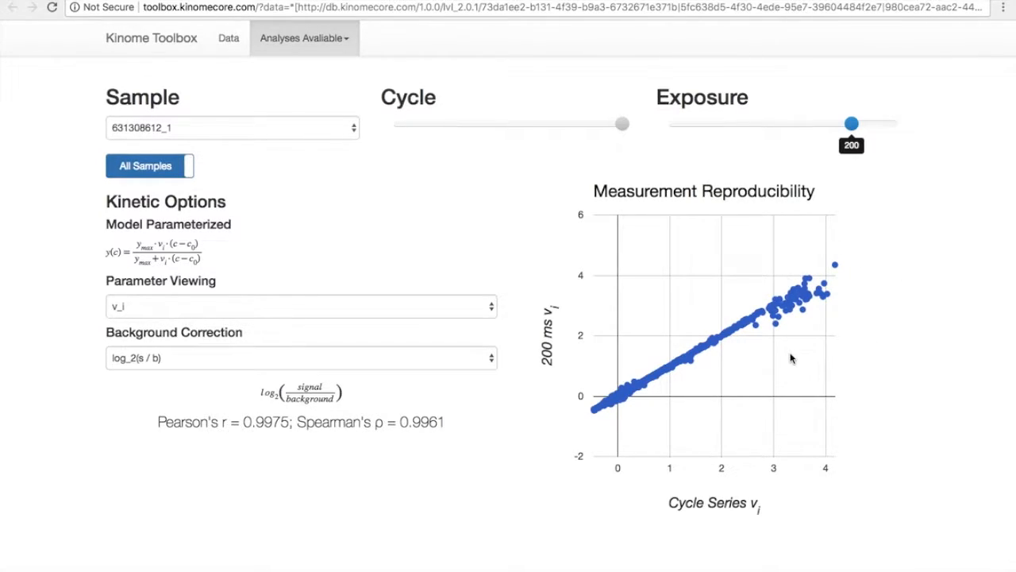
pyautogui.moveTo(852, 125); pyautogui.dragTo(679, 141)
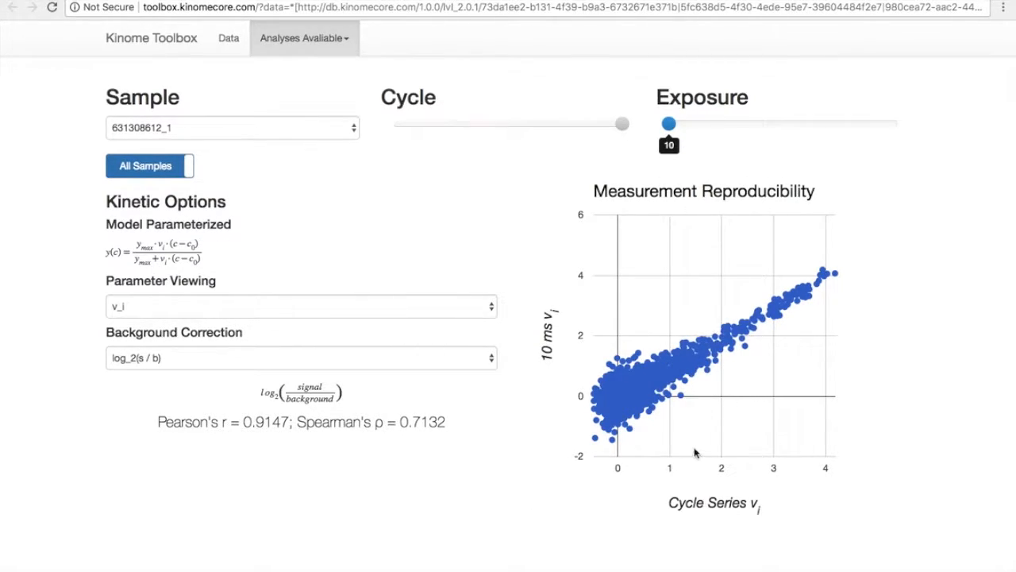
pyautogui.moveTo(671, 126); pyautogui.dragTo(770, 131)
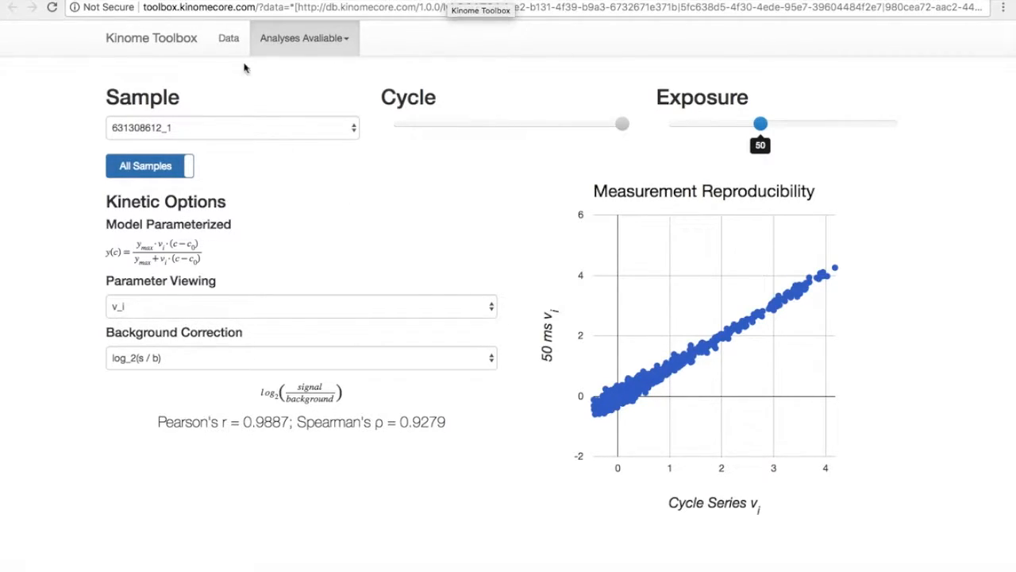
# Switch to the level 2.1.2 browser tab and open its Data sample list.
pyautogui.click(229, 37)
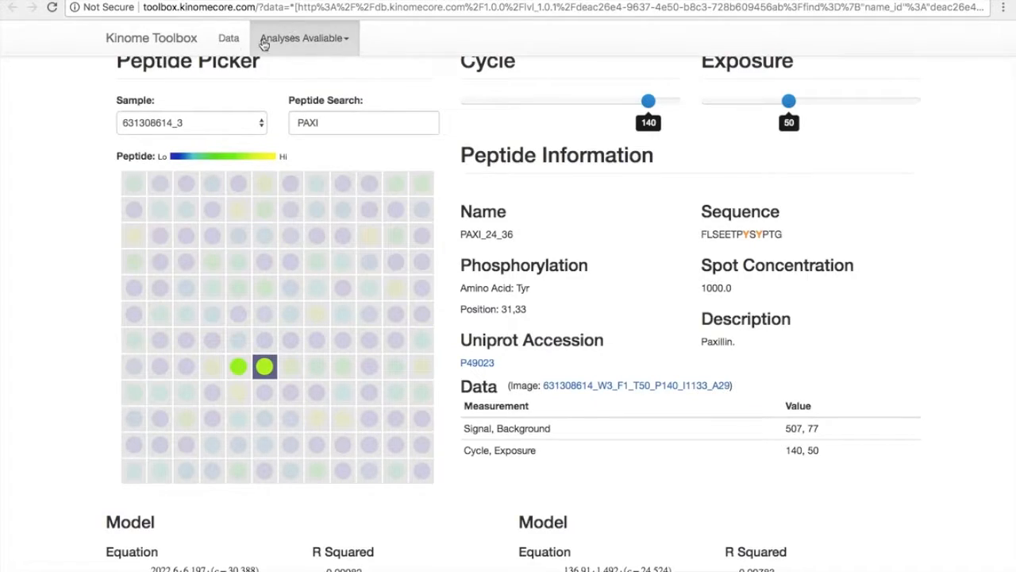
pyautogui.click(233, 50)
pyautogui.click(524, 1)
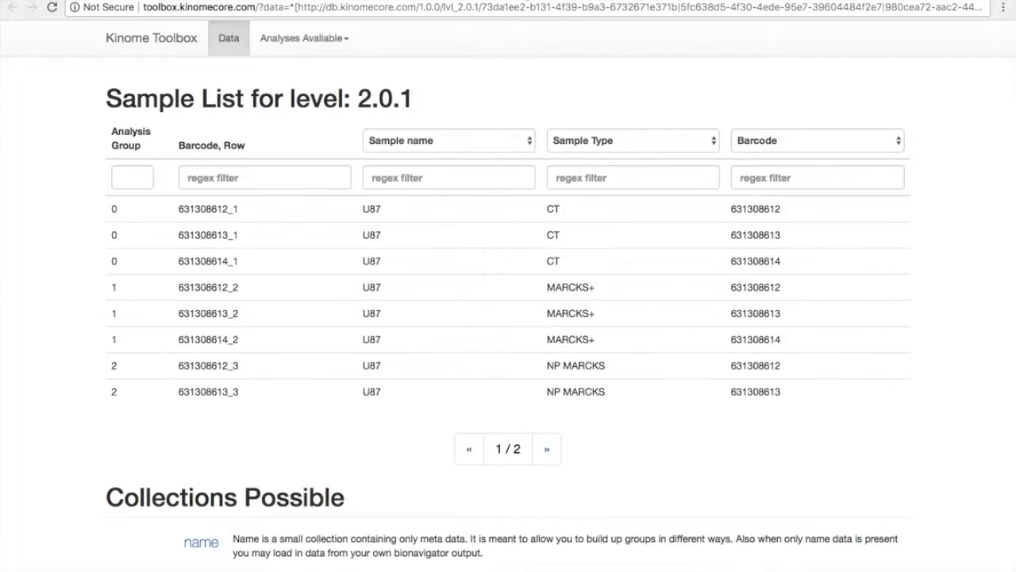
pyautogui.hotkey('ctrl', 'Tab')
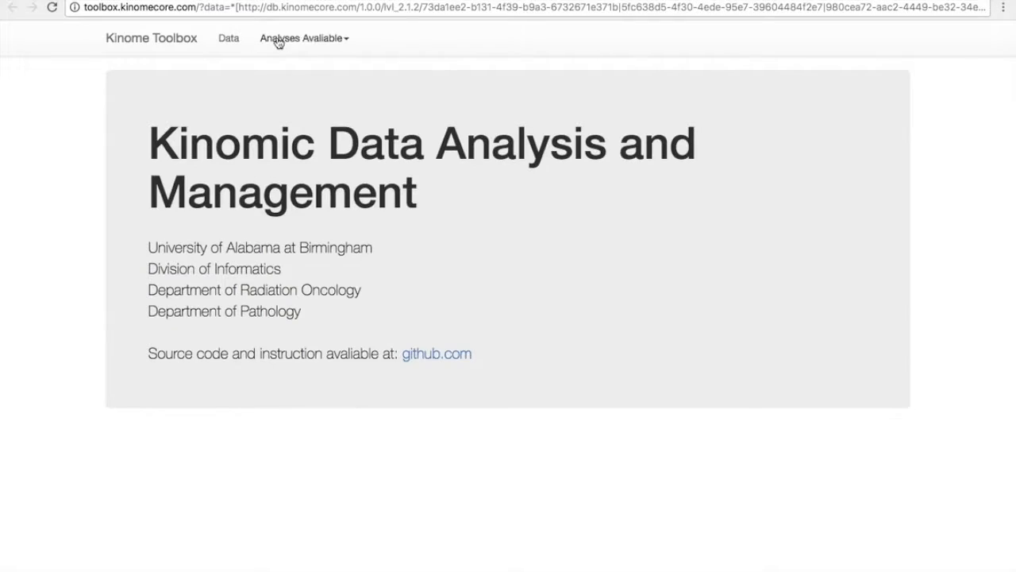
pyautogui.click(284, 38)
pyautogui.click(227, 41)
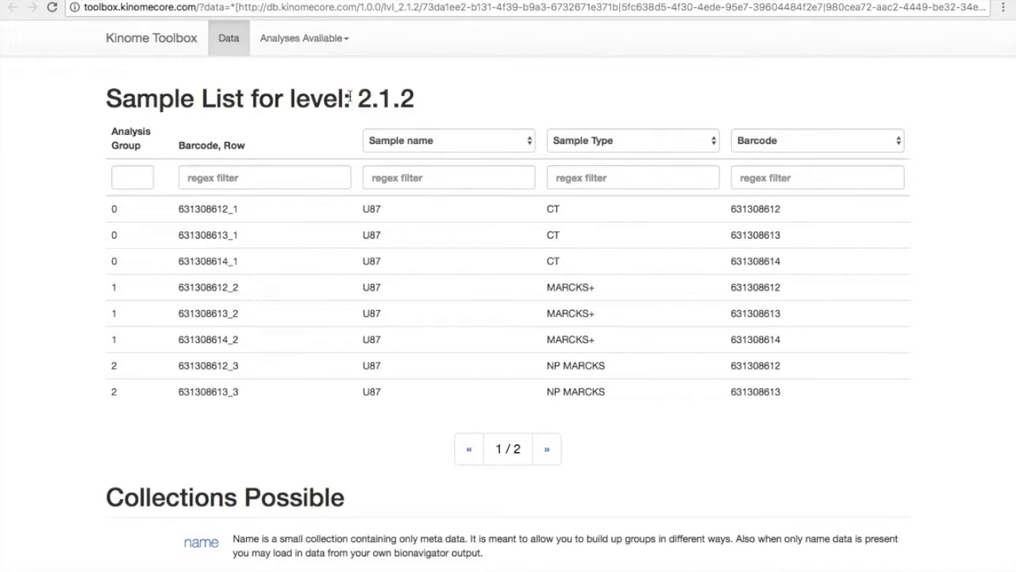
# Open the Heat Map analysis from the analyses list.
pyautogui.click(329, 47)
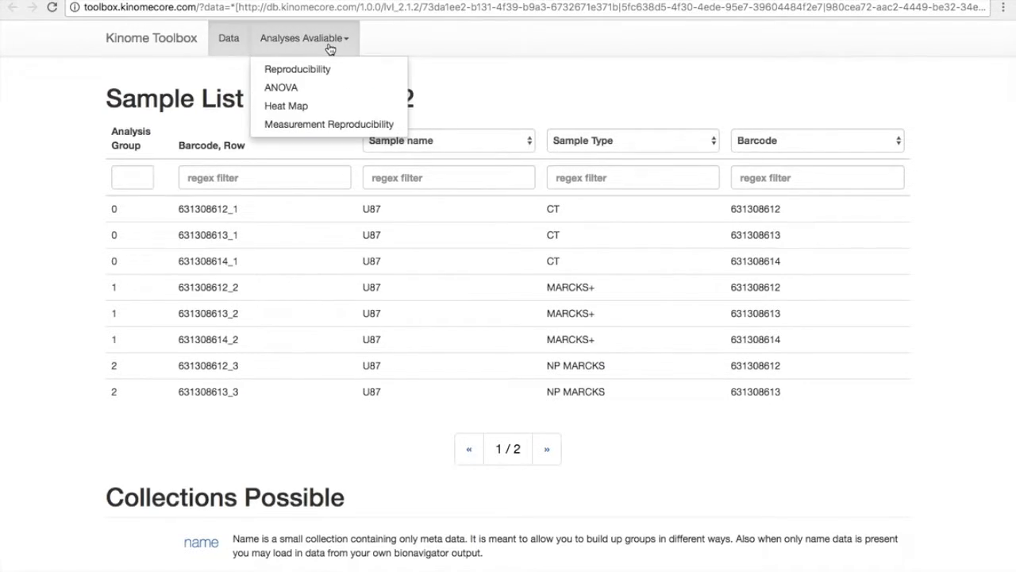
pyautogui.click(344, 110)
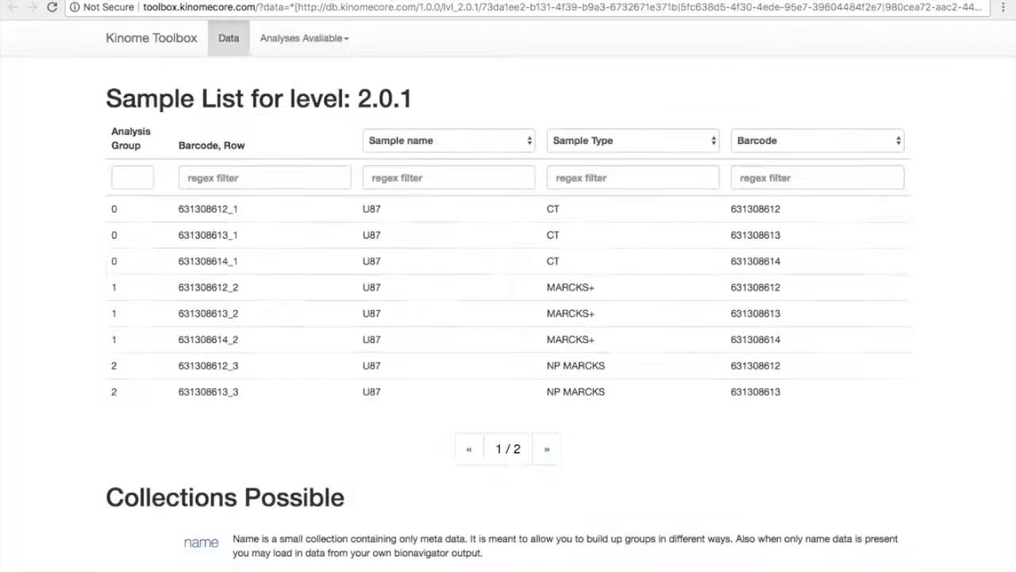
pyautogui.click(319, 37)
pyautogui.click(323, 106)
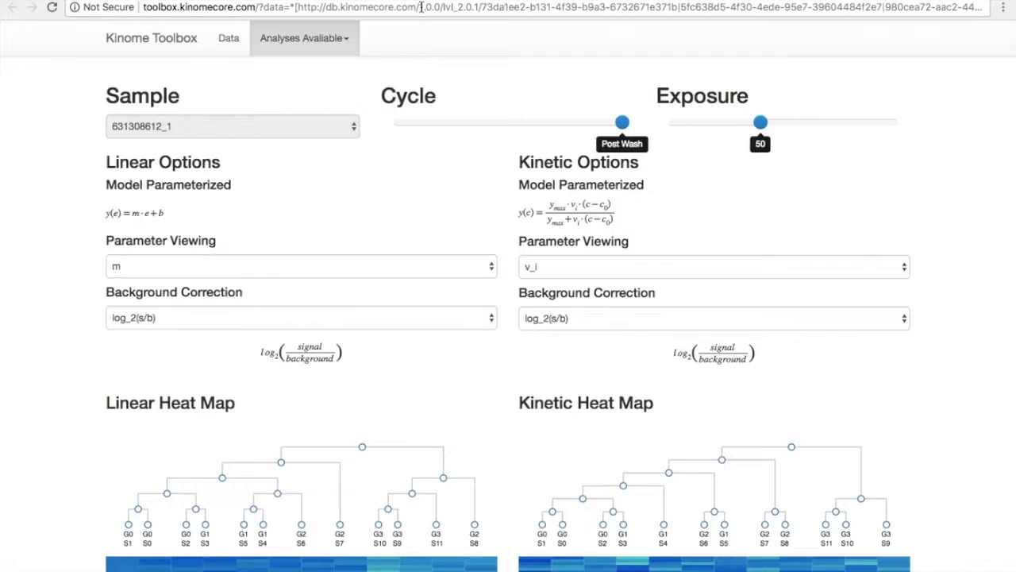
# Set the heat map exposure slider to Cycle Slope.
pyautogui.moveTo(761, 123); pyautogui.dragTo(896, 123)
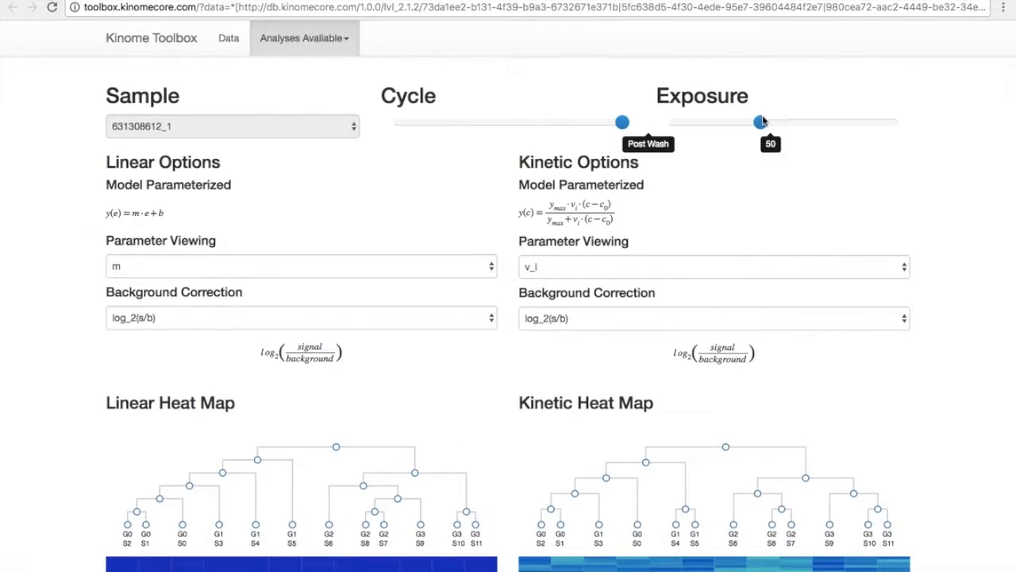
pyautogui.moveTo(762, 123); pyautogui.dragTo(894, 118)
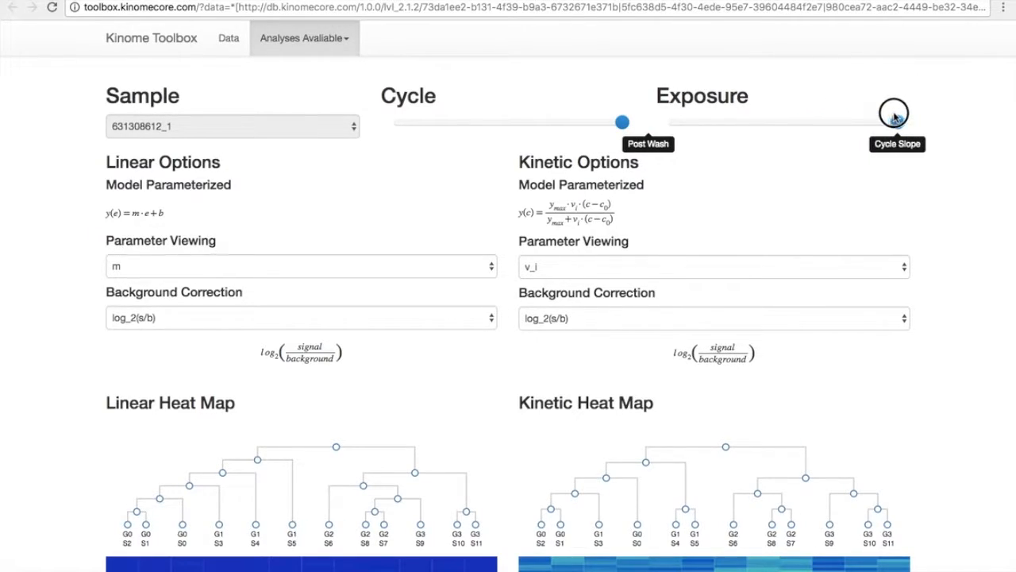
pyautogui.click(626, 122)
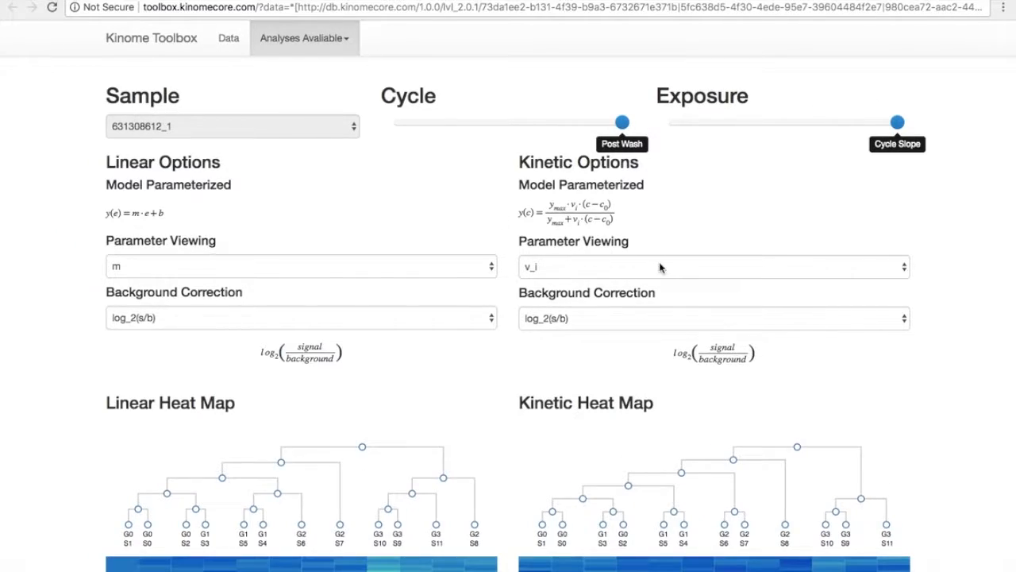
# Scroll through the Linear and Kinetic heat maps to compare their clustering.
pyautogui.scroll(-5, 660, 265)
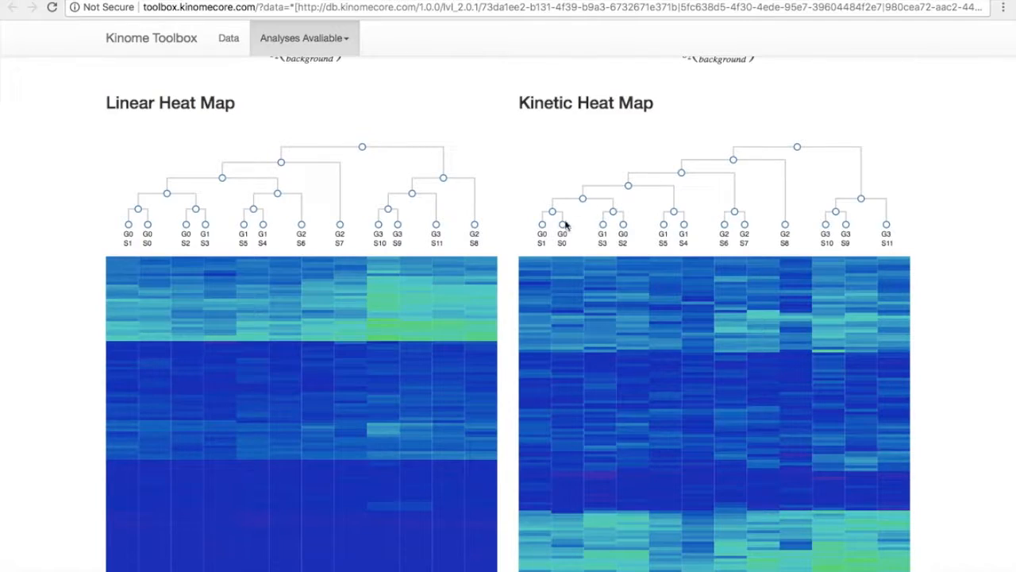
pyautogui.scroll(-2, 693, 292)
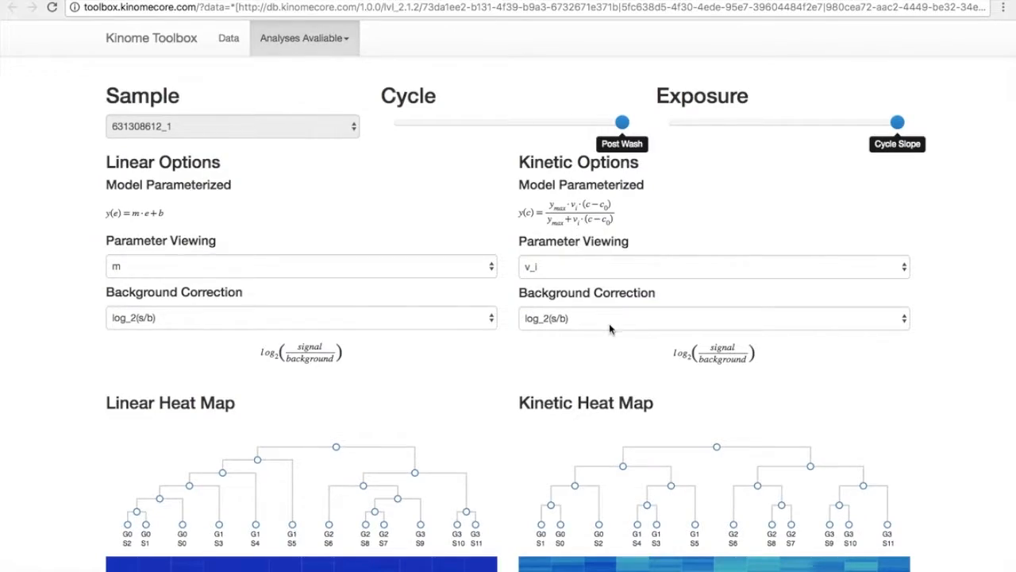
pyautogui.scroll(-2, 610, 330)
pyautogui.scroll(-8, 610, 329)
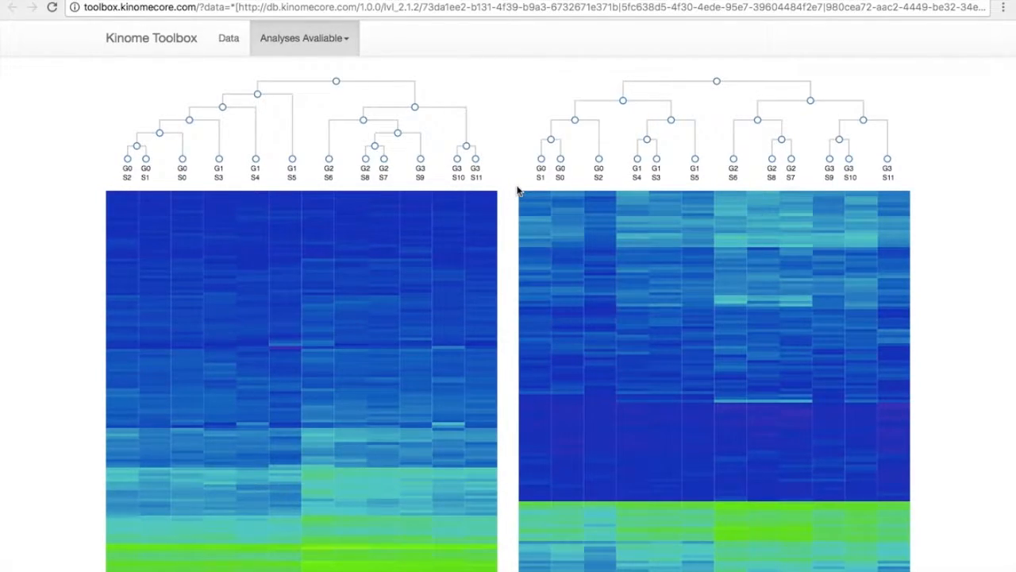
pyautogui.scroll(5, 517, 191)
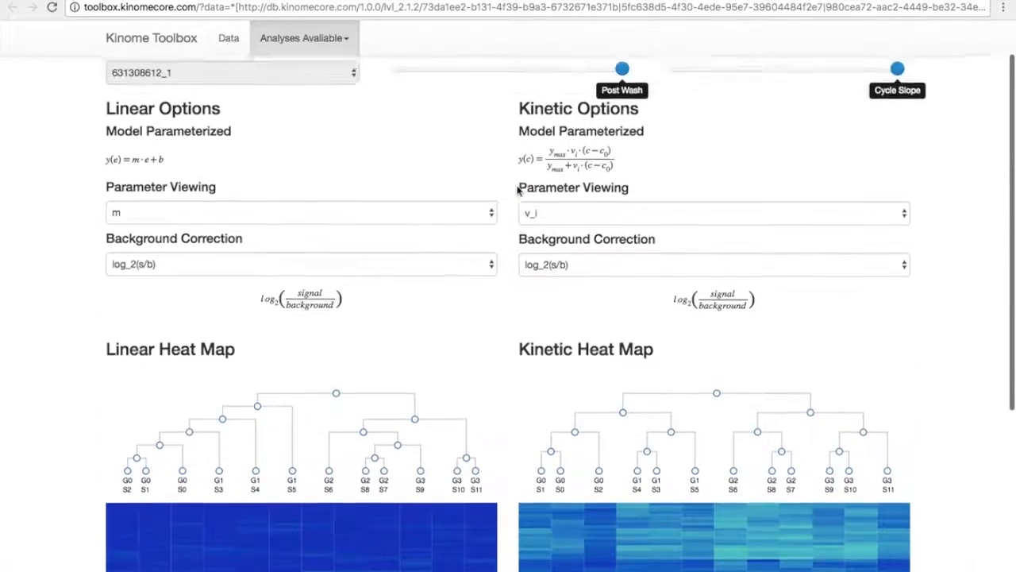
pyautogui.click(342, 51)
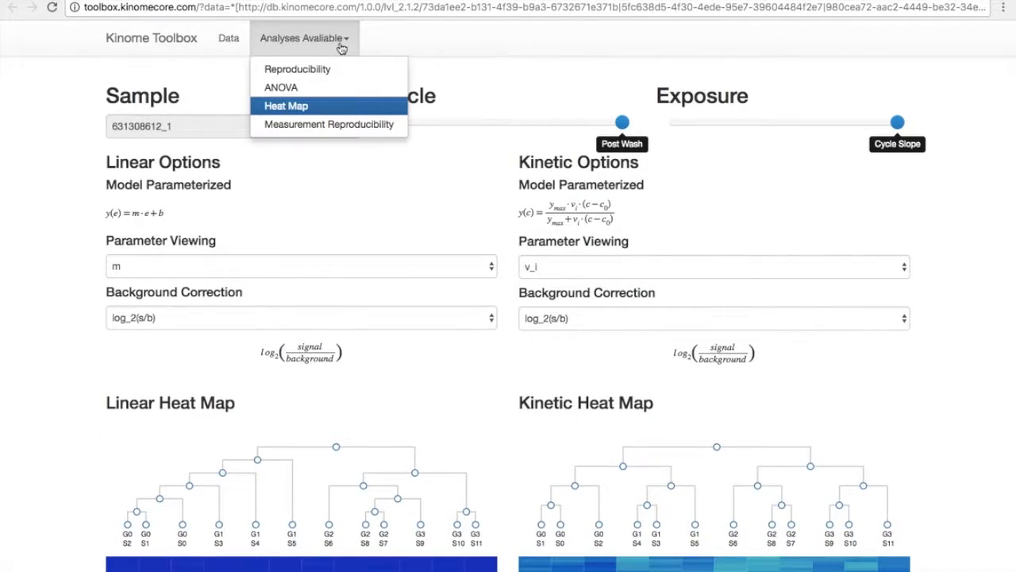
pyautogui.click(341, 47)
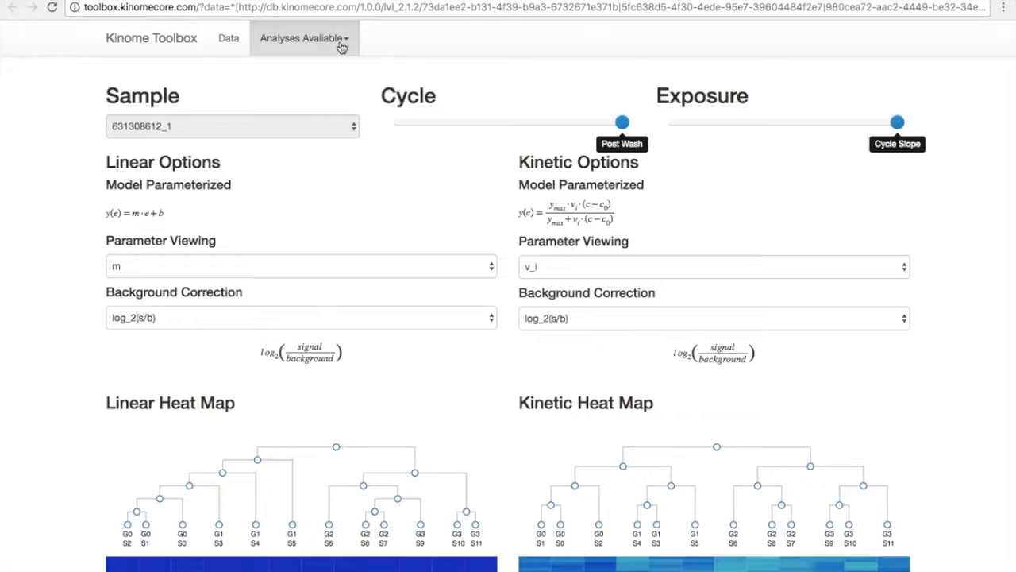